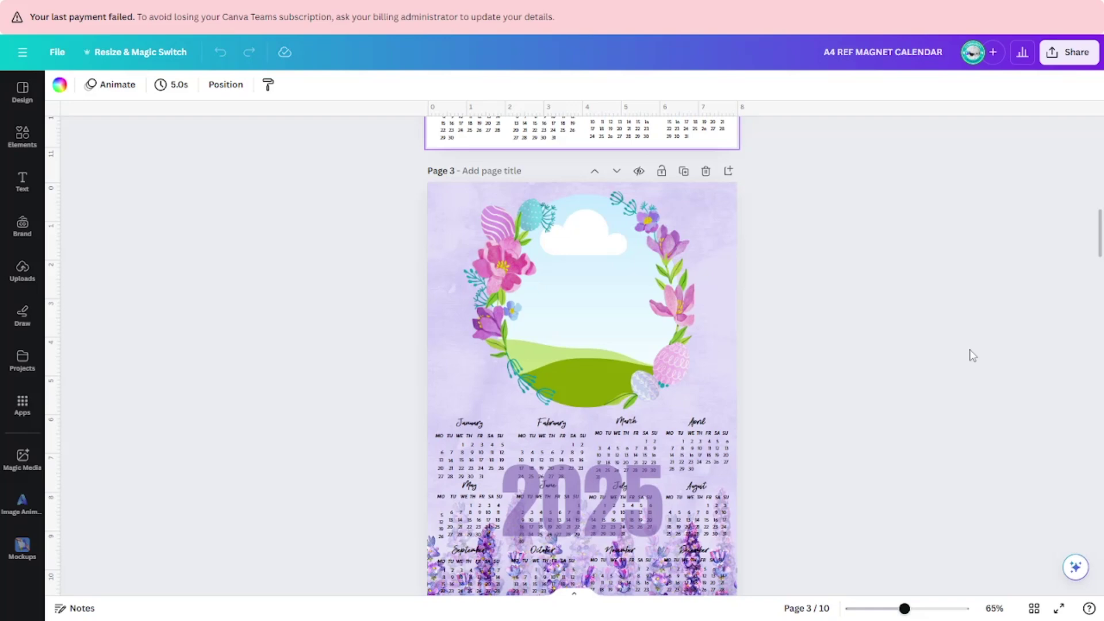
# Step: Scroll down through calendar pages 4 to 10 until the red-rose page 9 and family-photo page 10 show
pyautogui.scroll(-3, 972, 356)
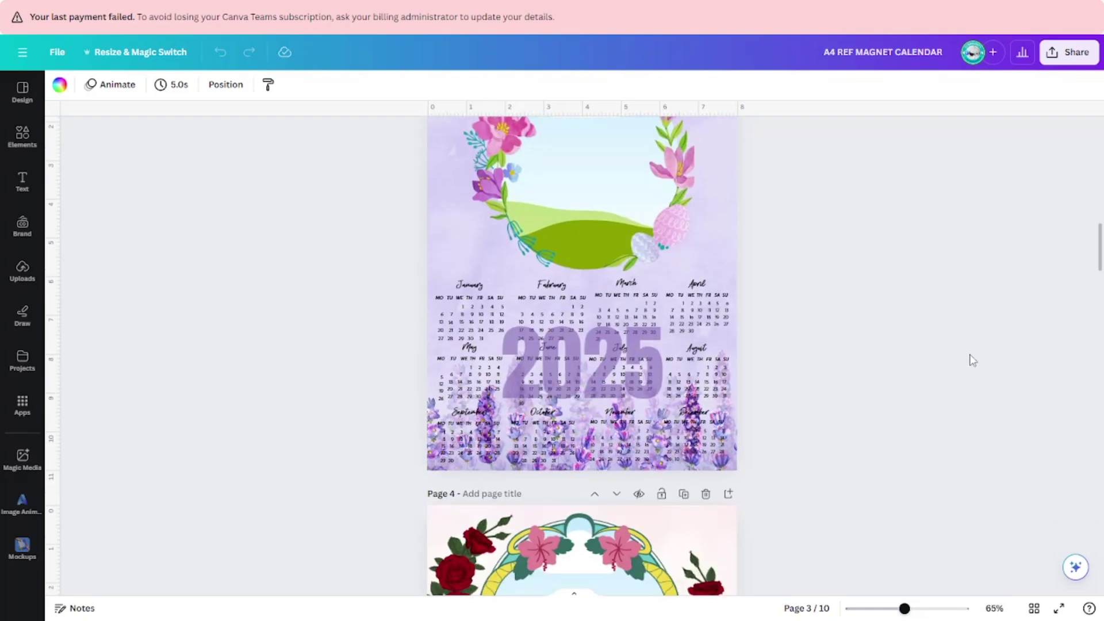
pyautogui.scroll(3, 972, 360)
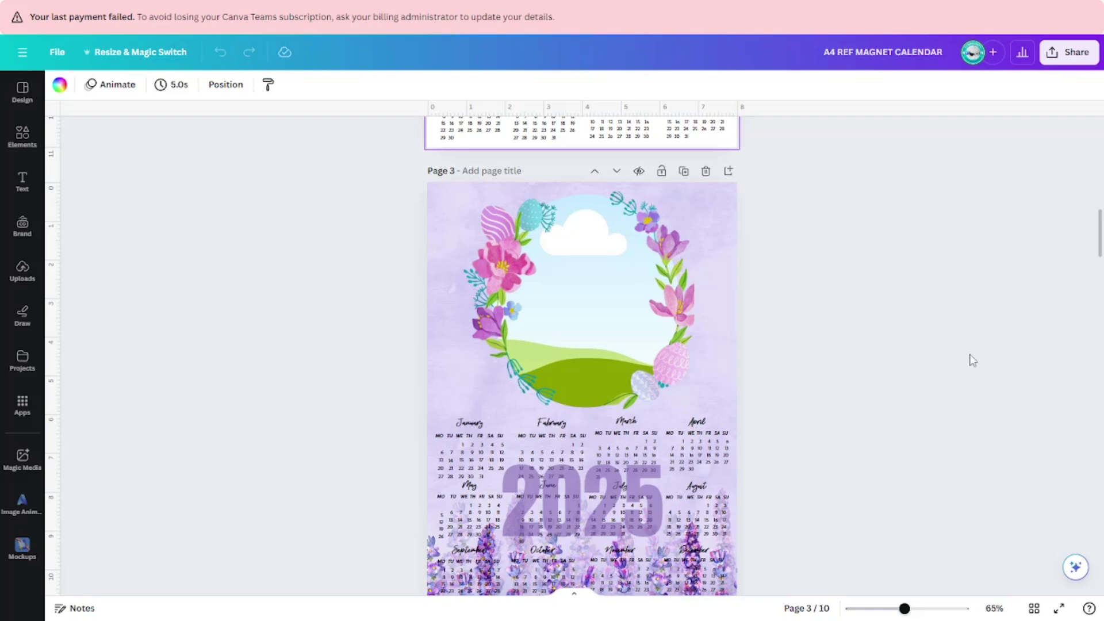
pyautogui.scroll(-2, 972, 361)
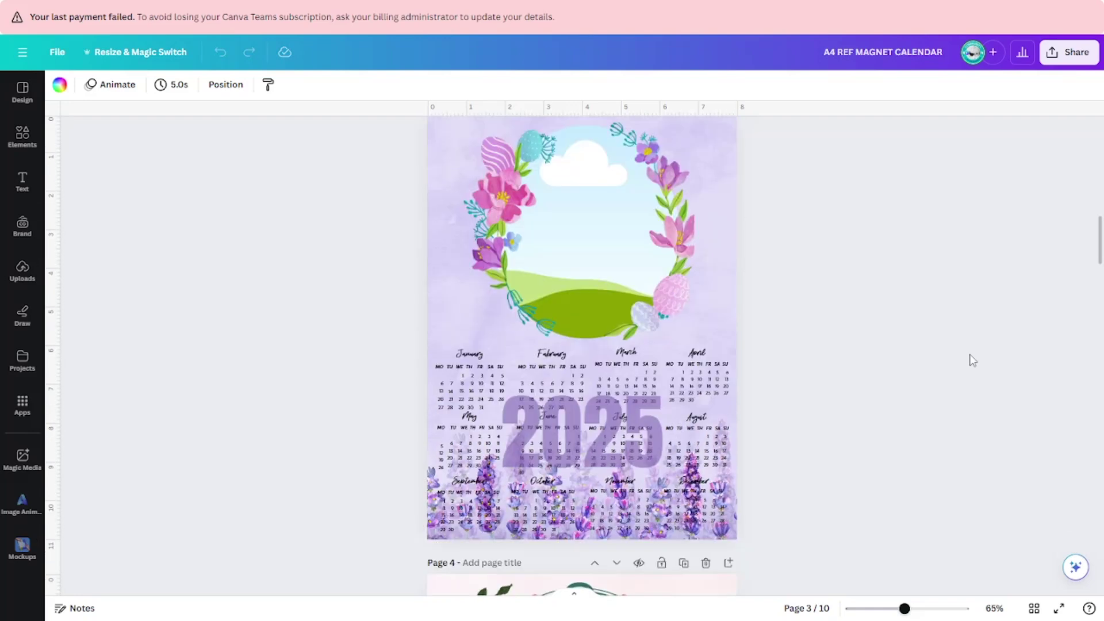
pyautogui.scroll(2, 972, 360)
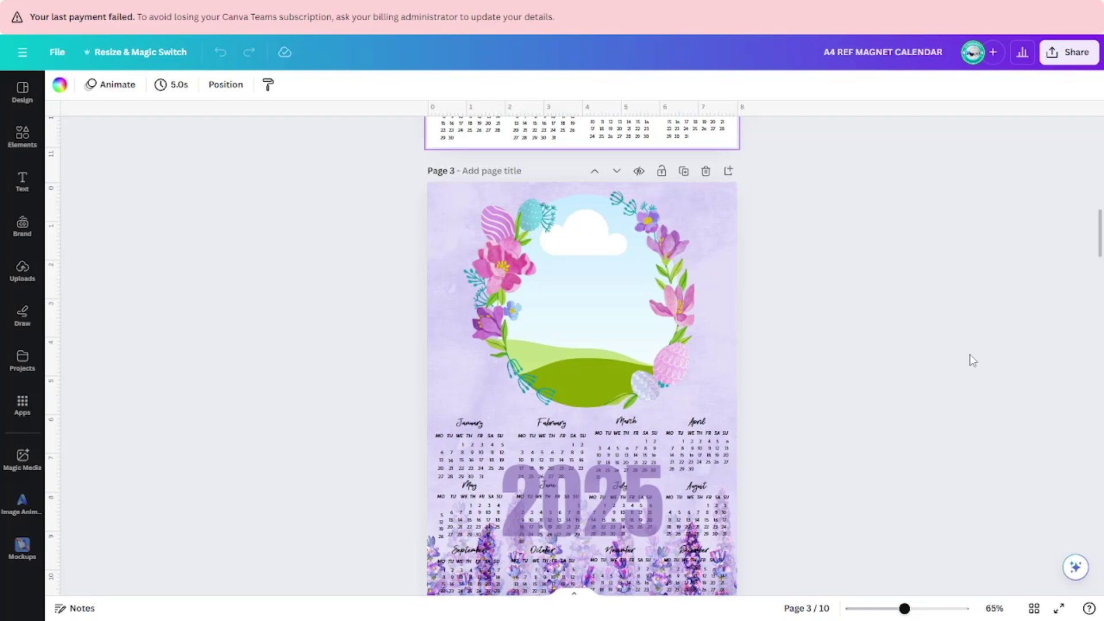
pyautogui.scroll(-3, 972, 360)
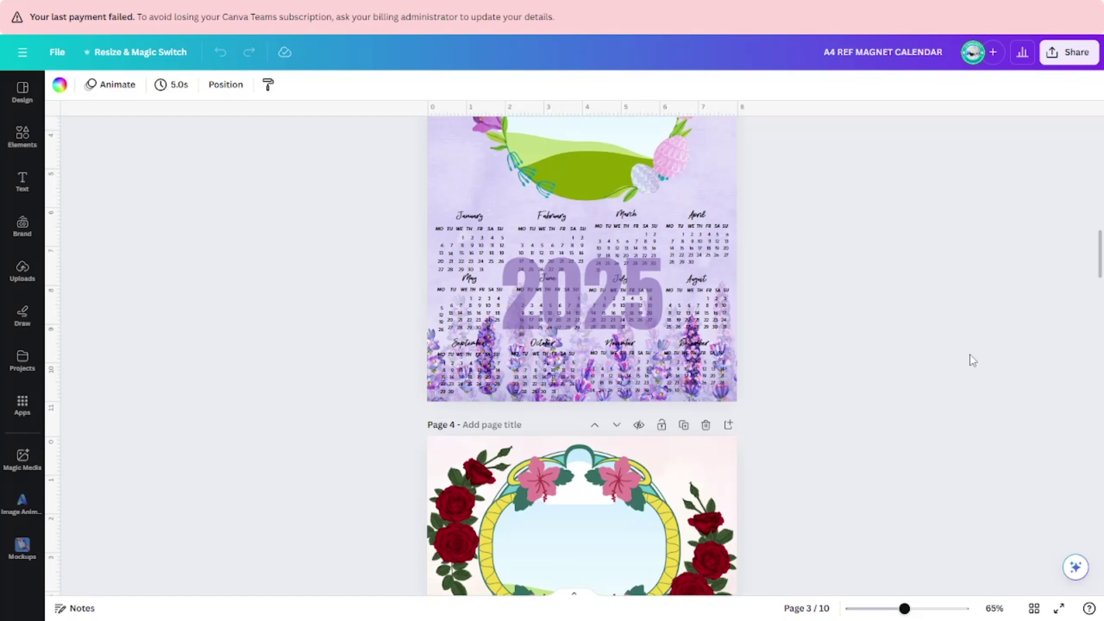
pyautogui.scroll(-4, 972, 360)
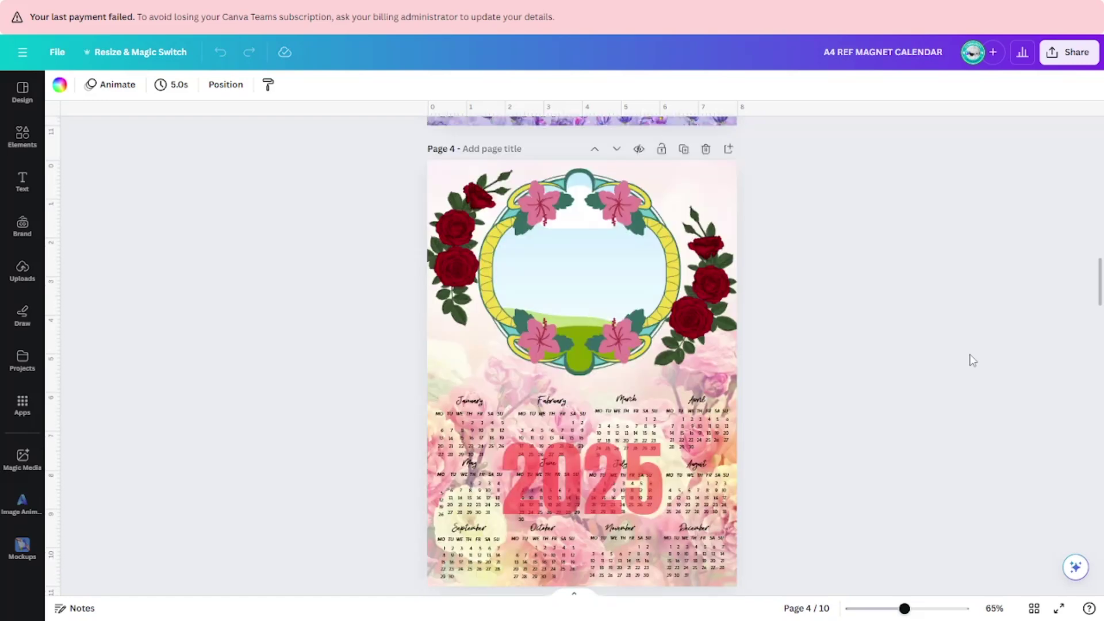
pyautogui.scroll(-4, 972, 360)
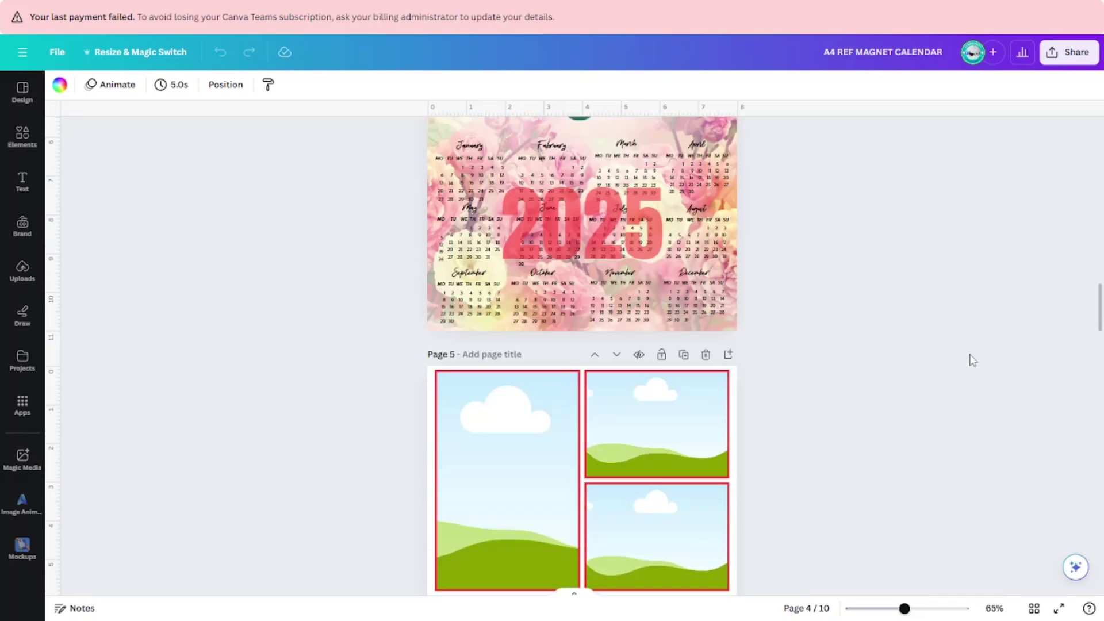
pyautogui.scroll(-2, 972, 360)
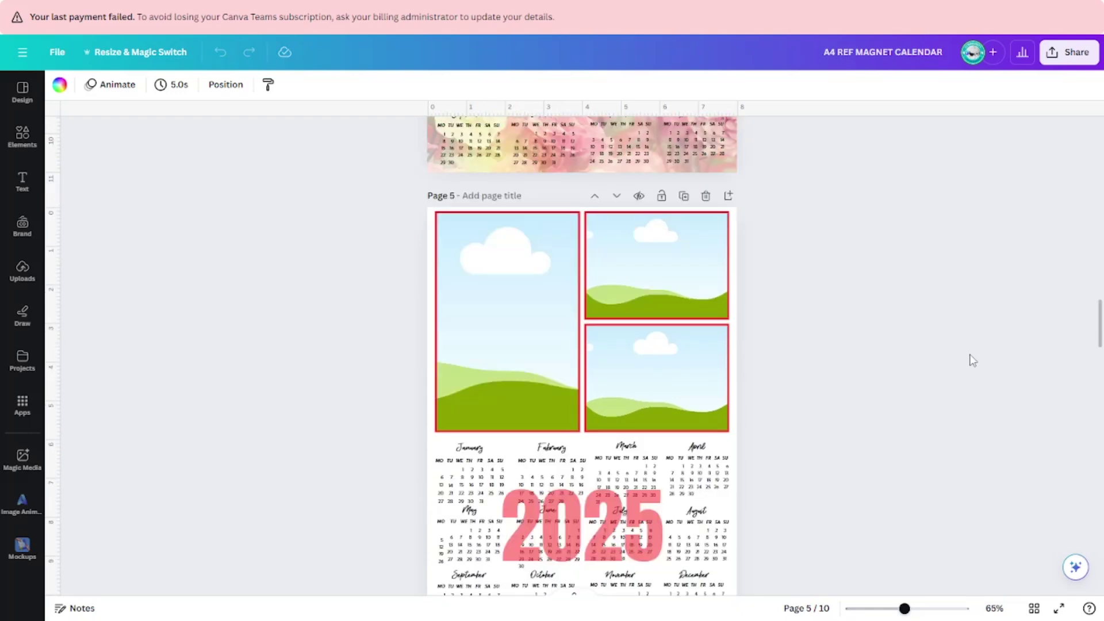
pyautogui.scroll(-2, 971, 360)
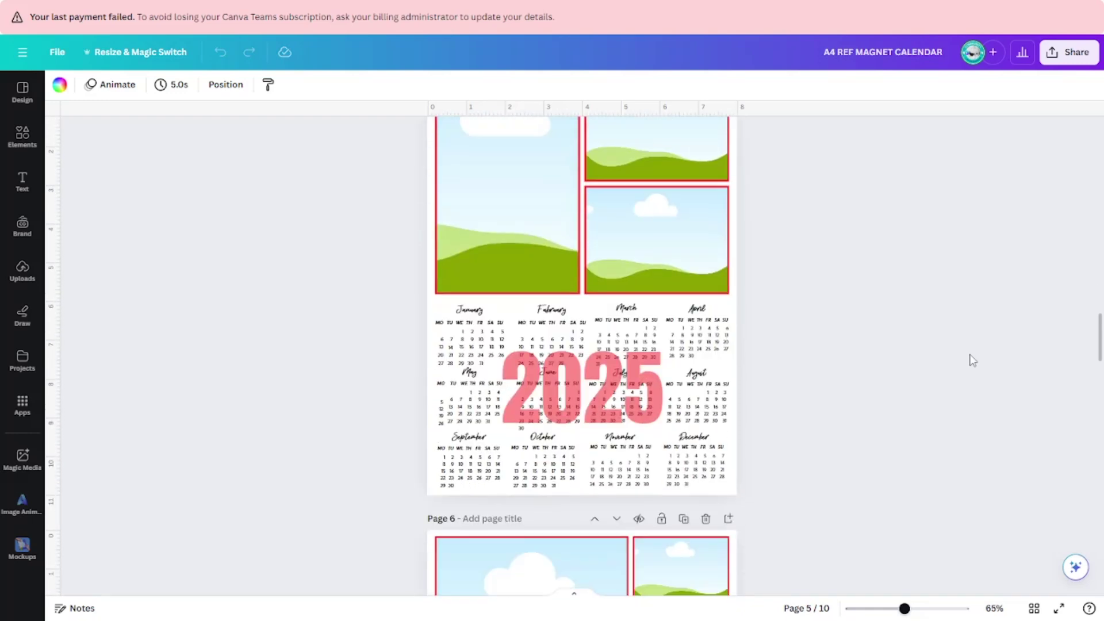
pyautogui.scroll(-2, 948, 360)
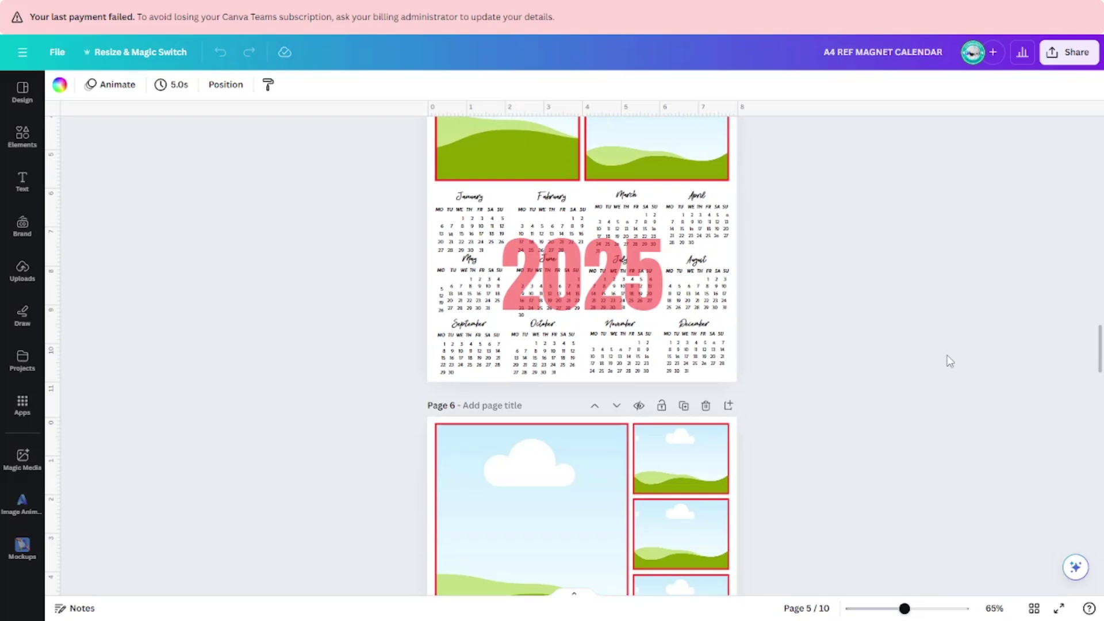
pyautogui.scroll(-5, 950, 360)
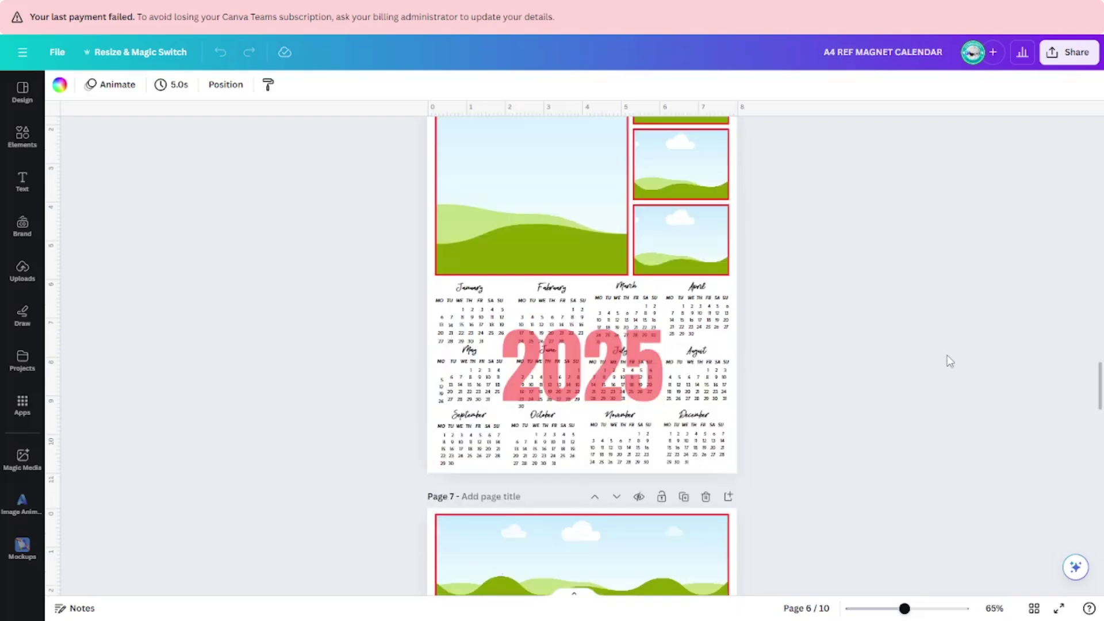
pyautogui.scroll(-2, 949, 360)
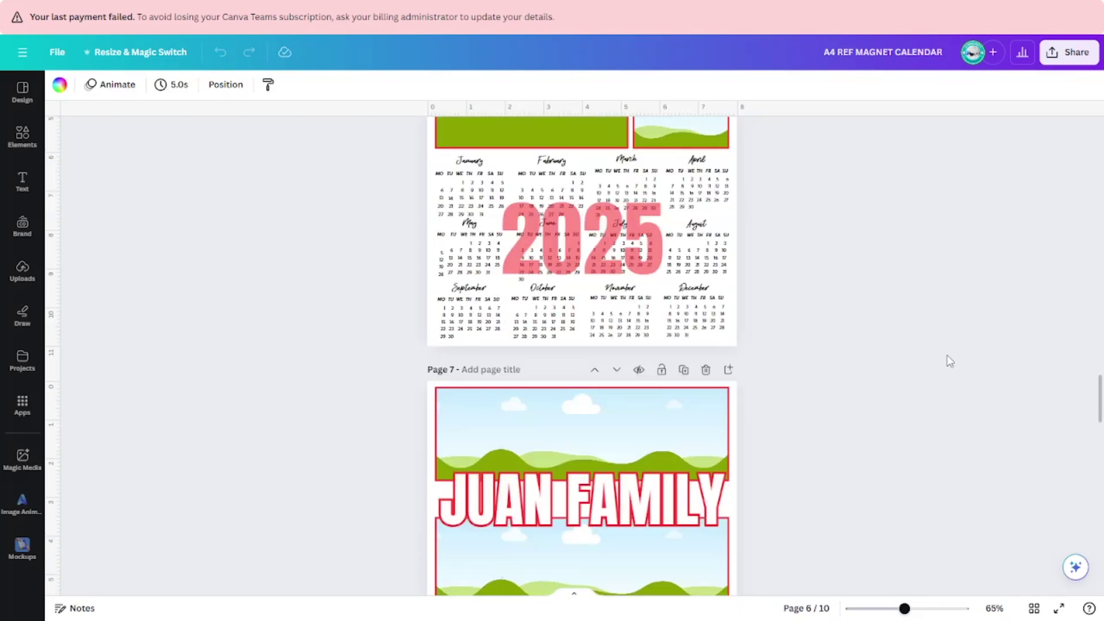
pyautogui.scroll(-2, 949, 361)
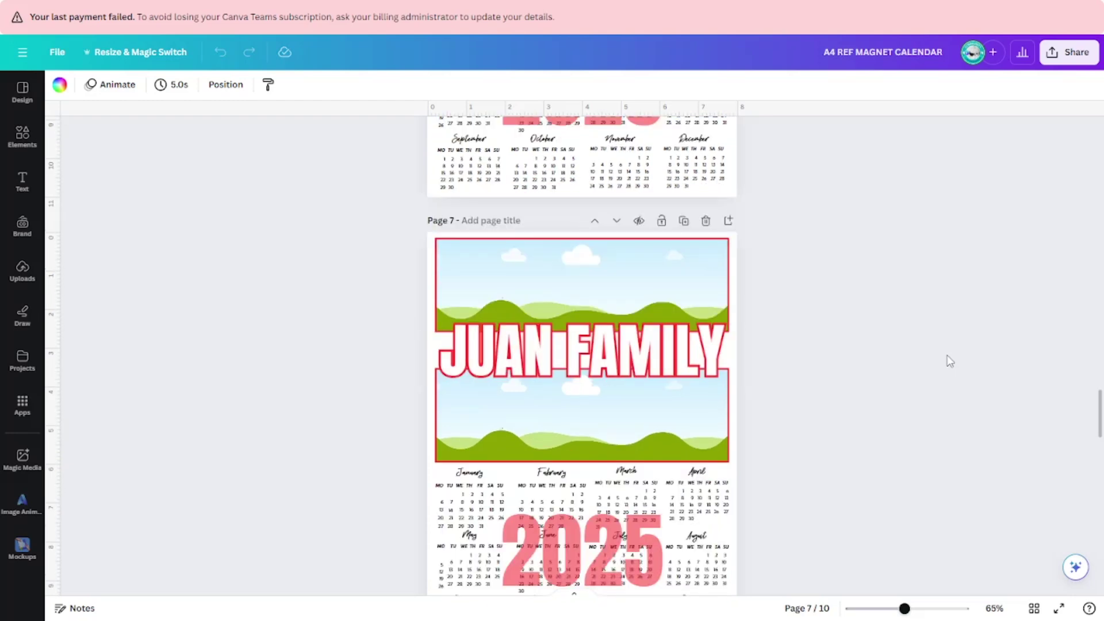
pyautogui.scroll(-4, 949, 361)
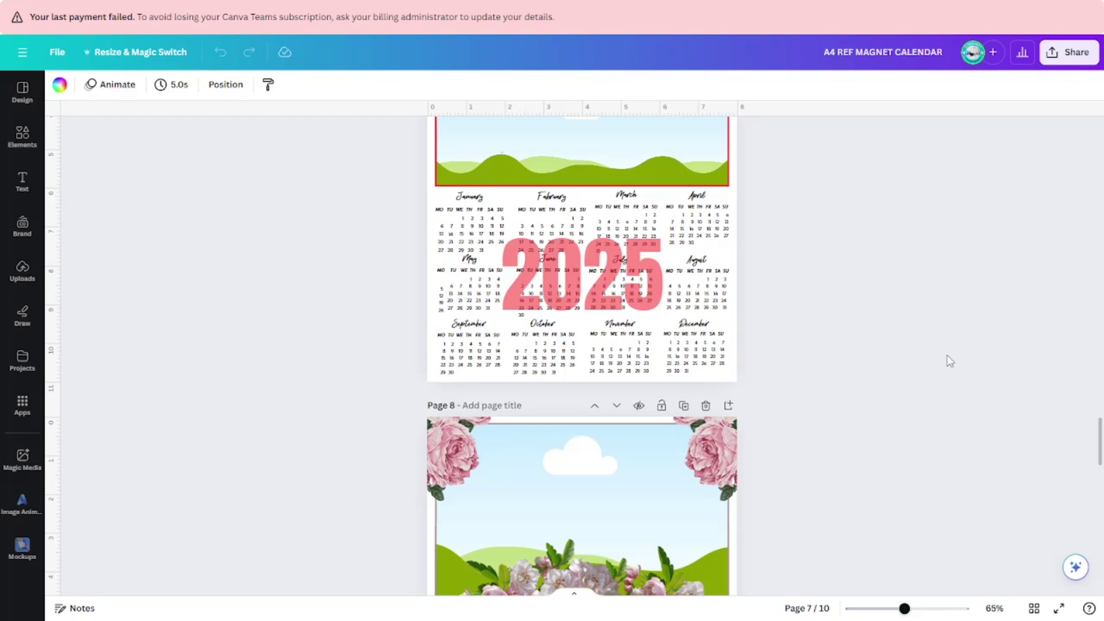
pyautogui.scroll(-2, 949, 360)
pyautogui.scroll(-7, 949, 360)
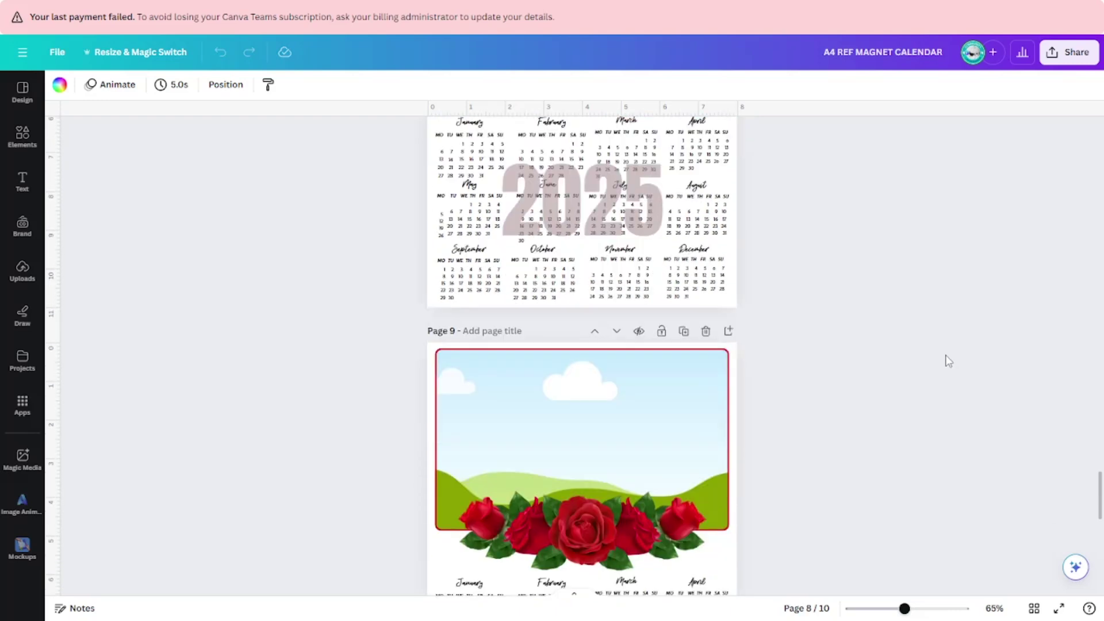
pyautogui.scroll(-1, 945, 361)
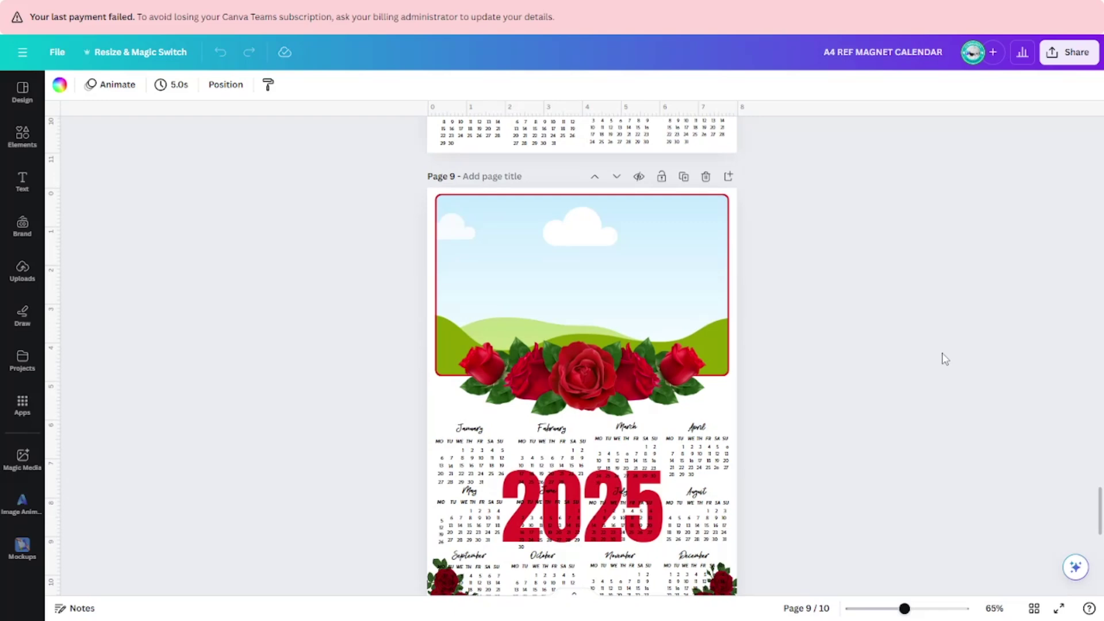
pyautogui.scroll(-7, 944, 359)
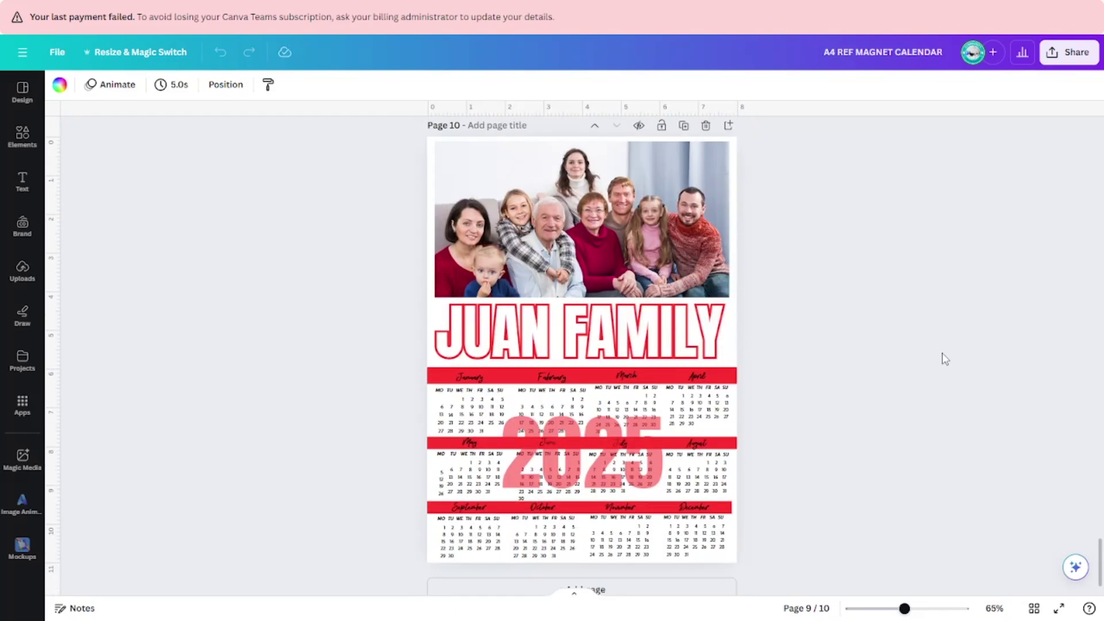
pyautogui.scroll(-1, 945, 359)
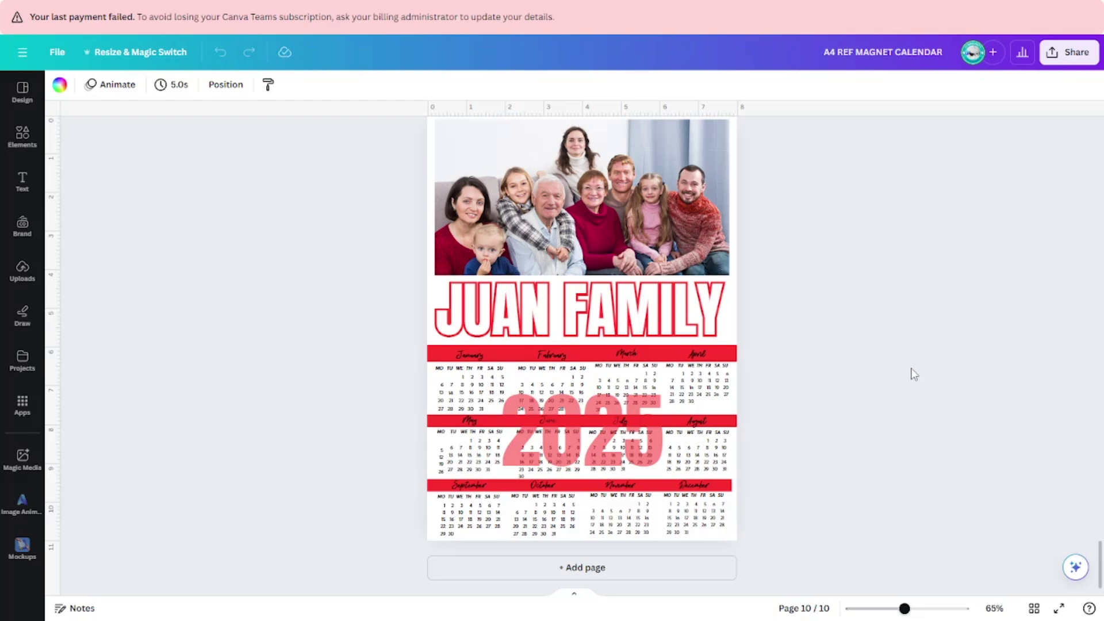
pyautogui.scroll(3, 914, 374)
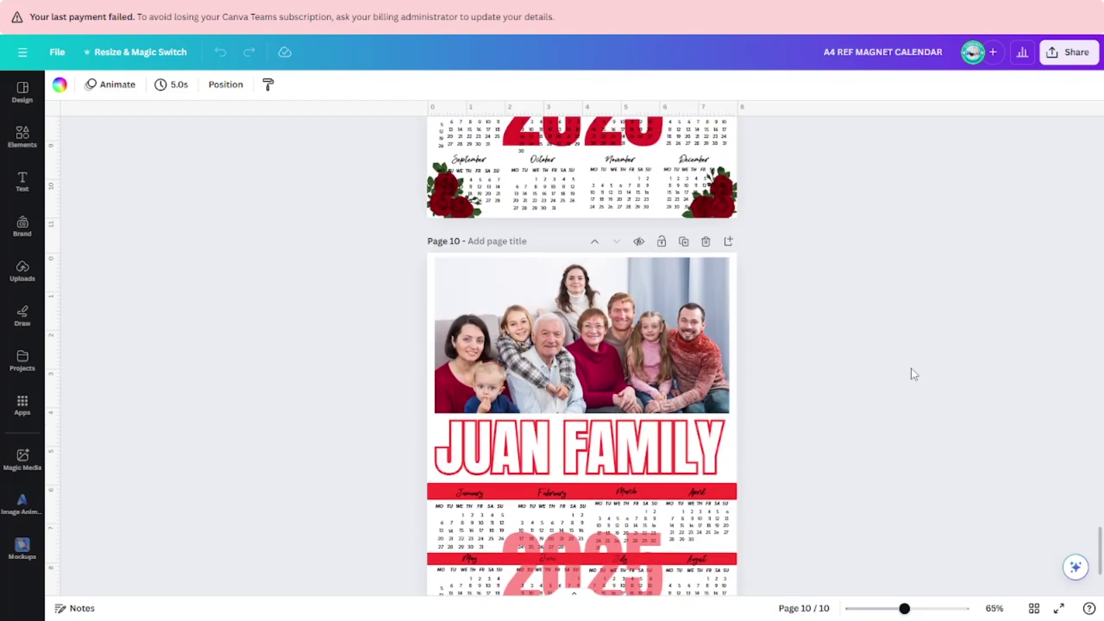
pyautogui.click(673, 350)
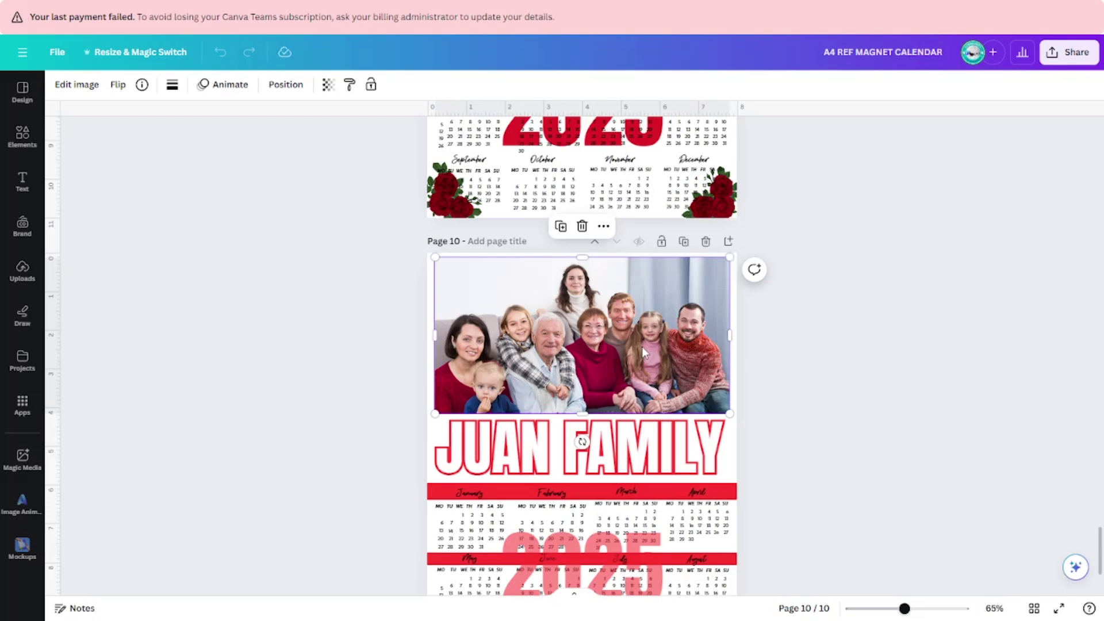
pyautogui.click(858, 343)
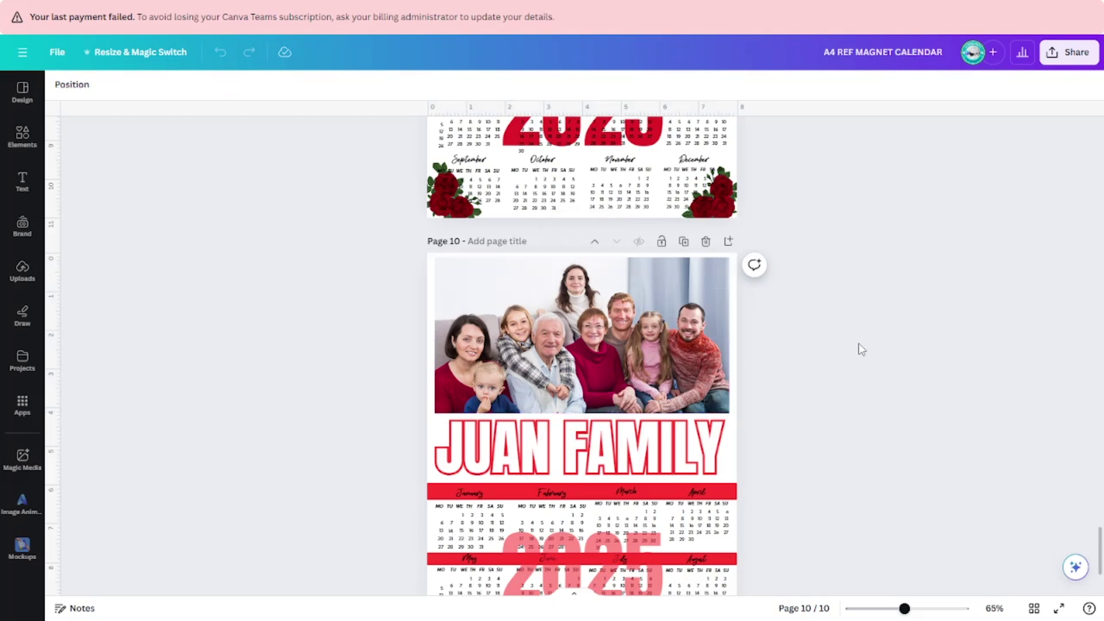
pyautogui.click(575, 480)
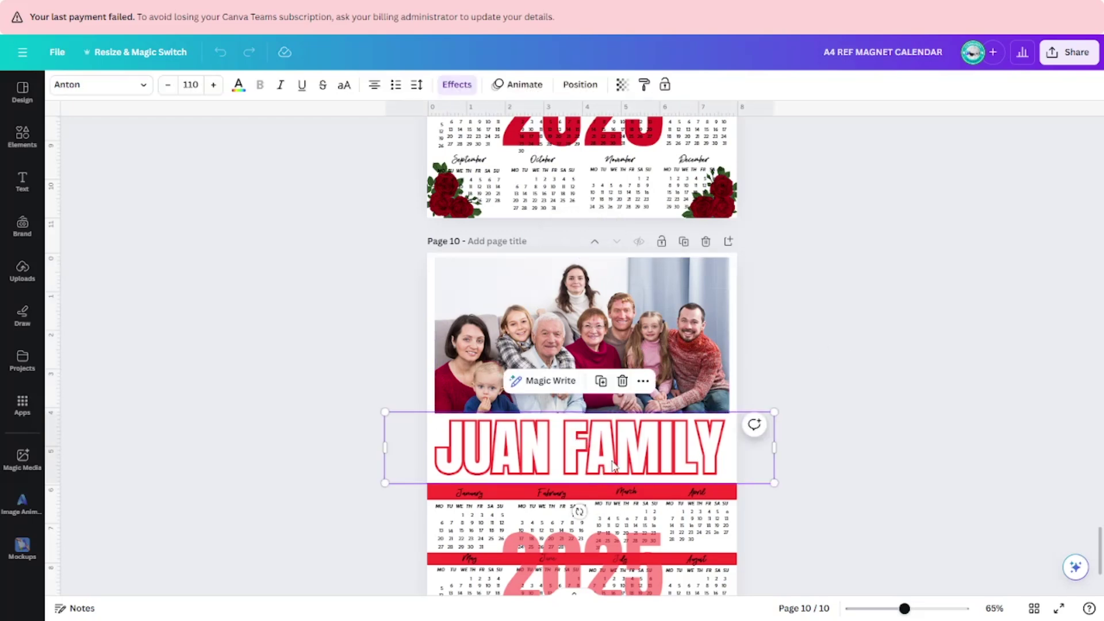
pyautogui.click(858, 401)
pyautogui.scroll(-3, 834, 420)
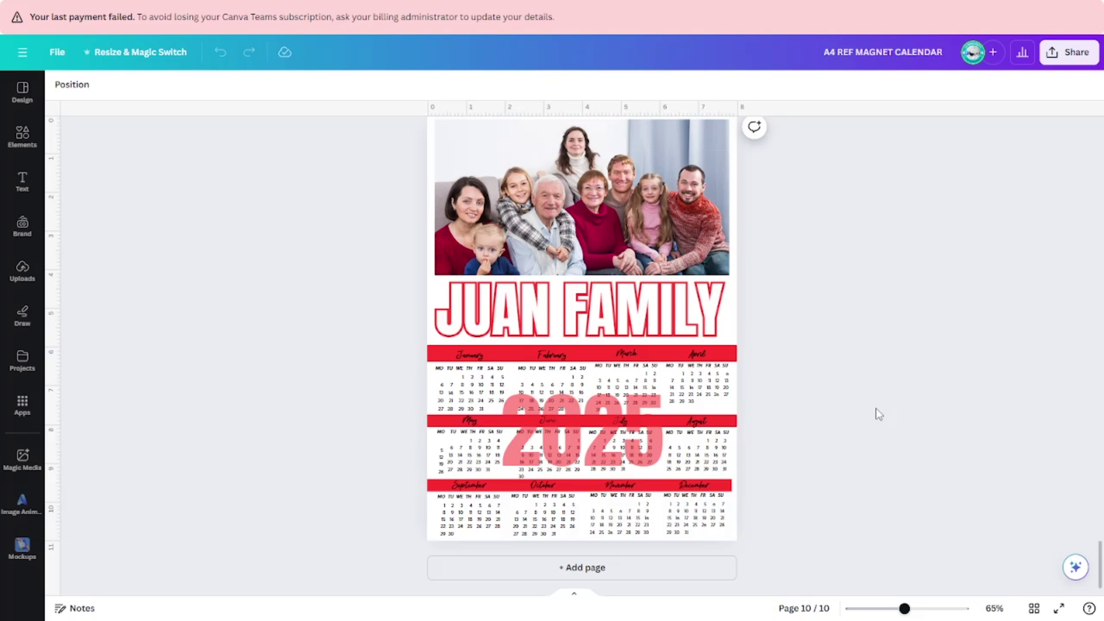
# Step: Scroll back up from page 9 to the page 2 family-photo 2025 calendar with its bold title
pyautogui.scroll(3, 876, 409)
pyautogui.scroll(6, 668, 323)
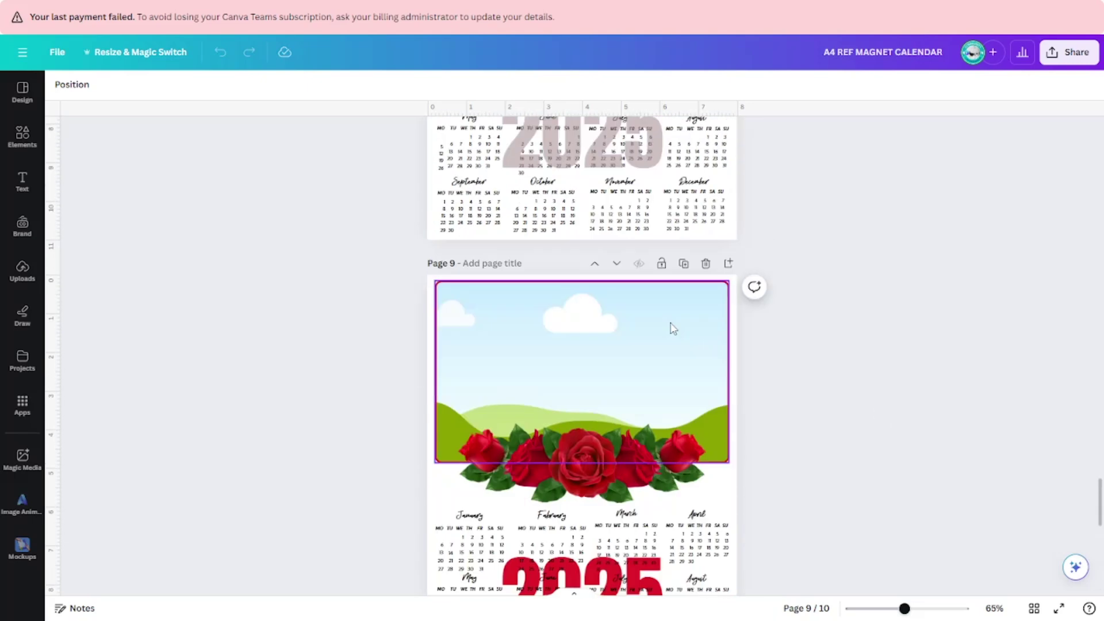
pyautogui.scroll(-2, 682, 370)
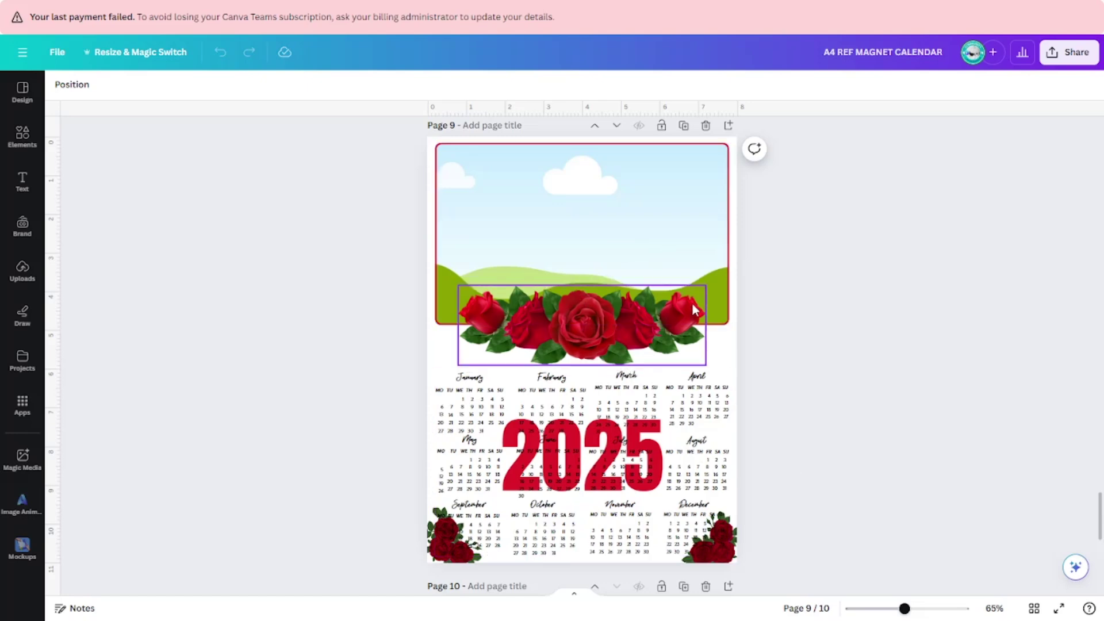
pyautogui.scroll(3, 888, 399)
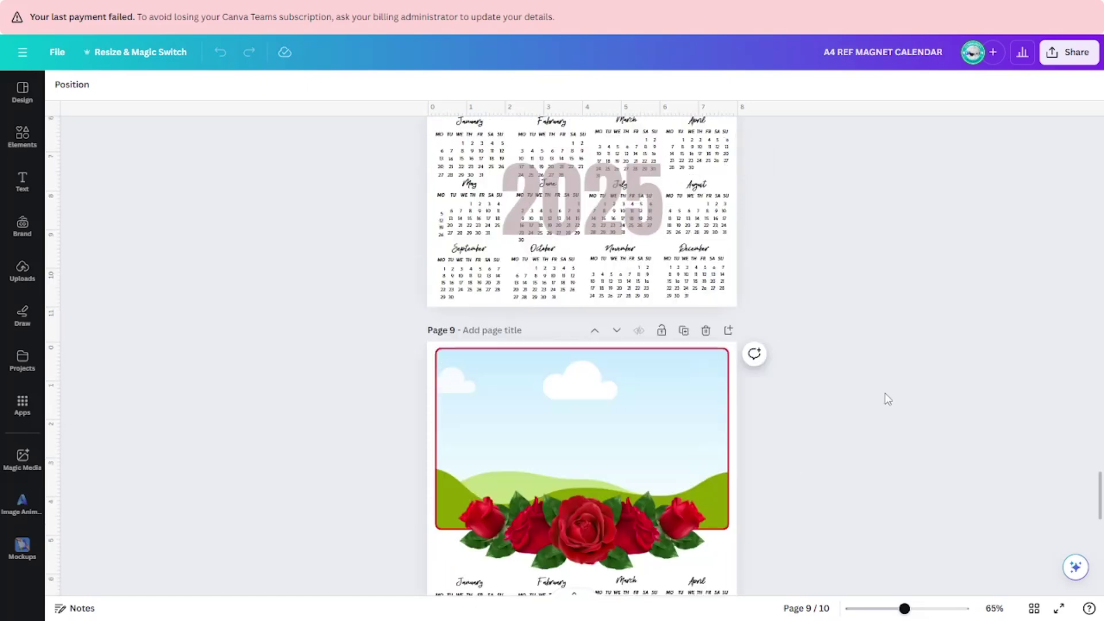
pyautogui.scroll(6, 882, 398)
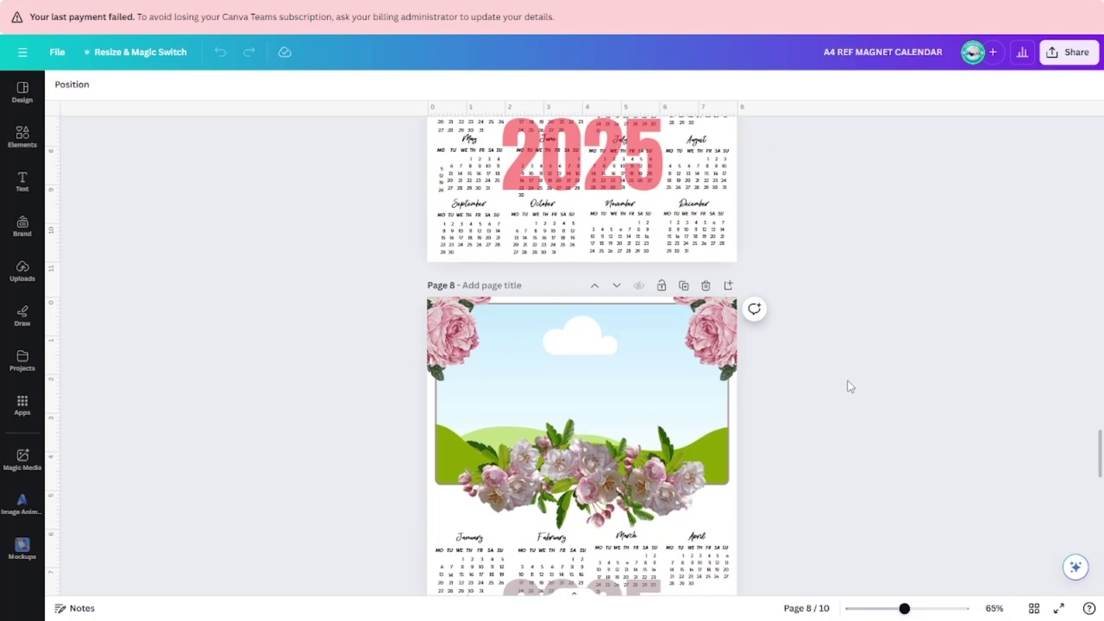
pyautogui.scroll(1, 850, 386)
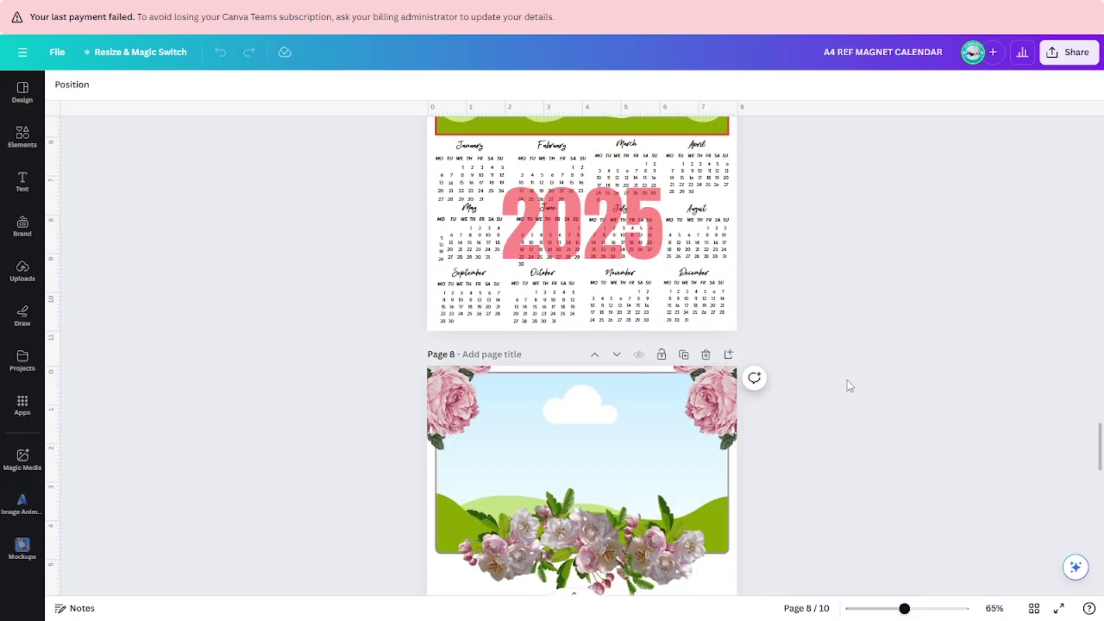
pyautogui.scroll(8, 850, 386)
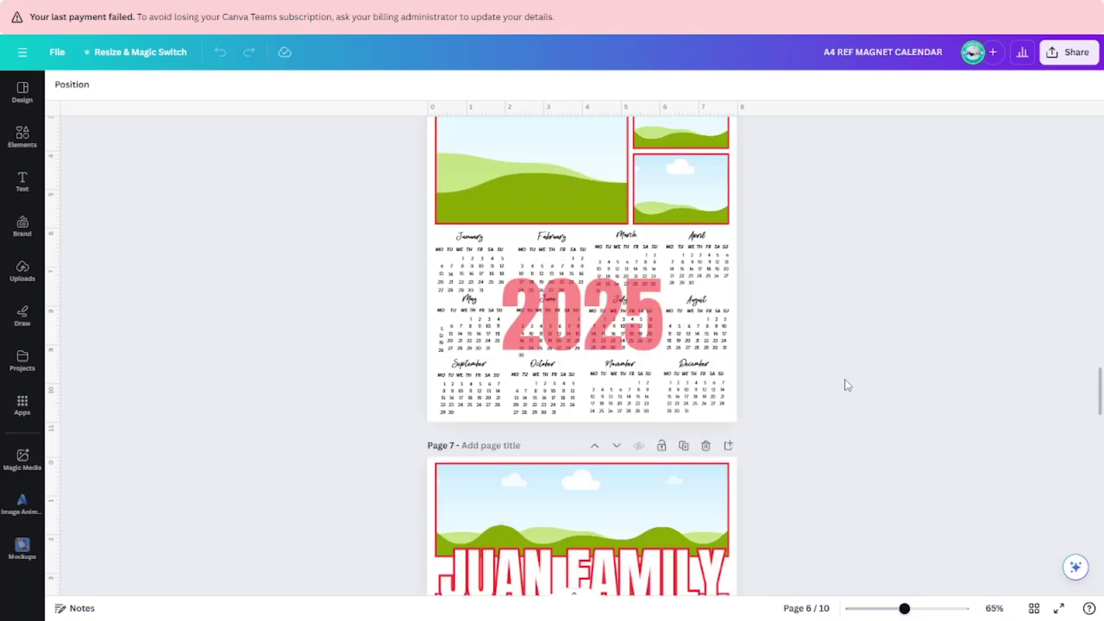
pyautogui.scroll(8, 736, 310)
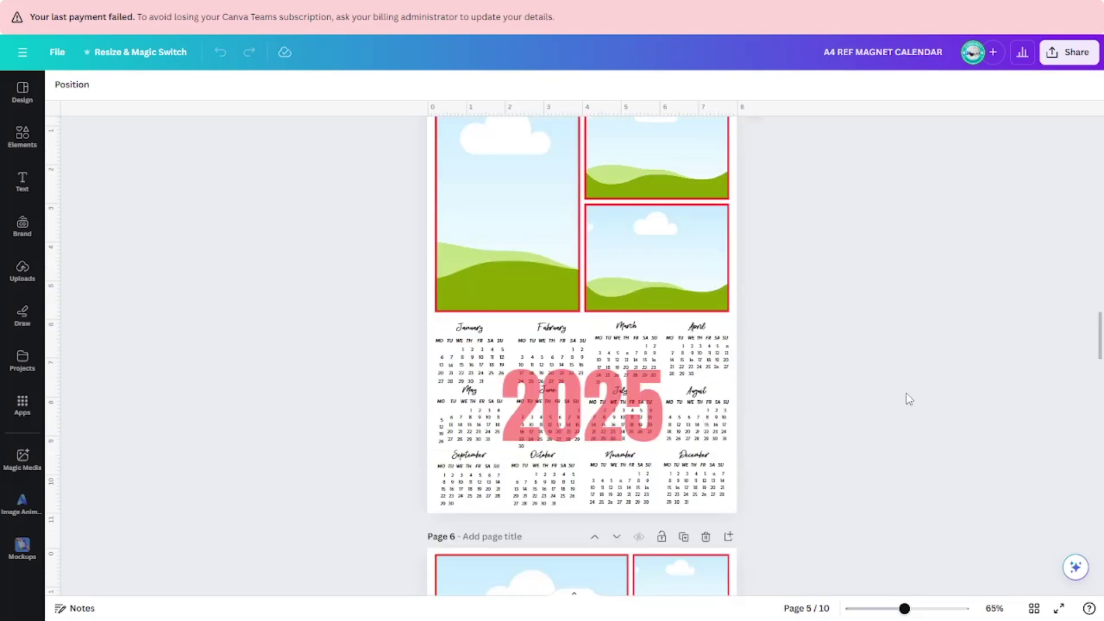
pyautogui.scroll(4, 906, 397)
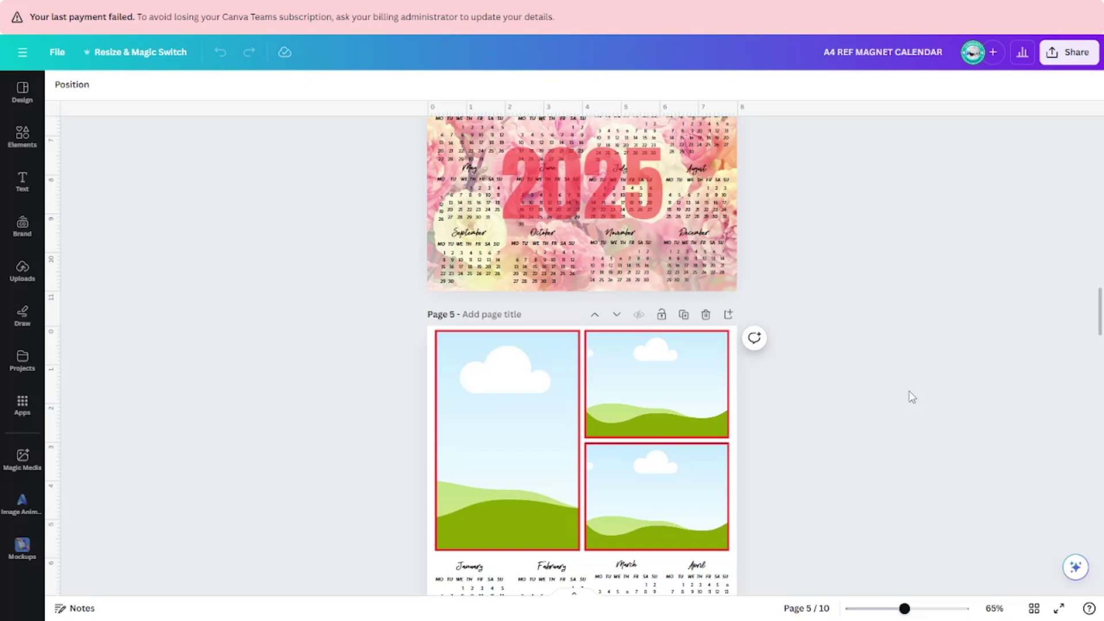
pyautogui.scroll(4, 911, 397)
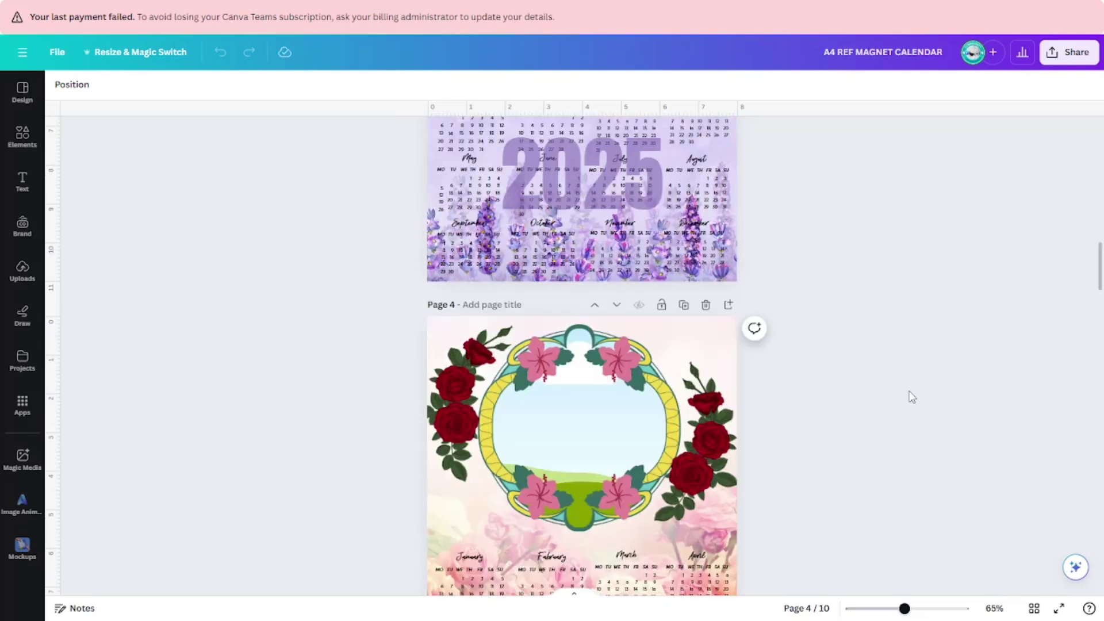
pyautogui.scroll(5, 912, 397)
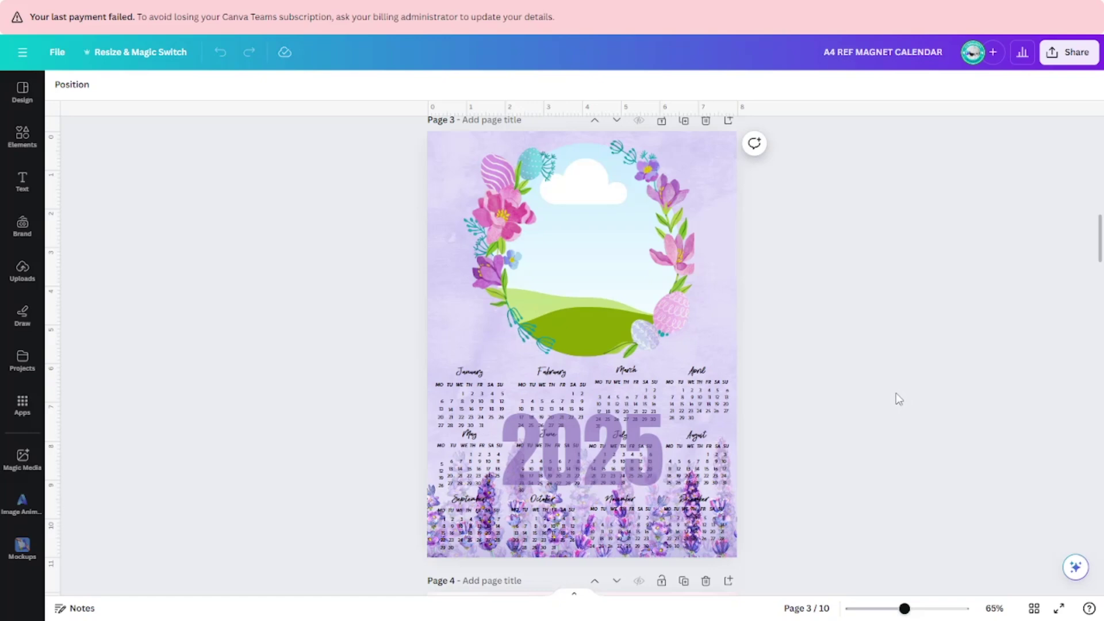
pyautogui.scroll(6, 899, 399)
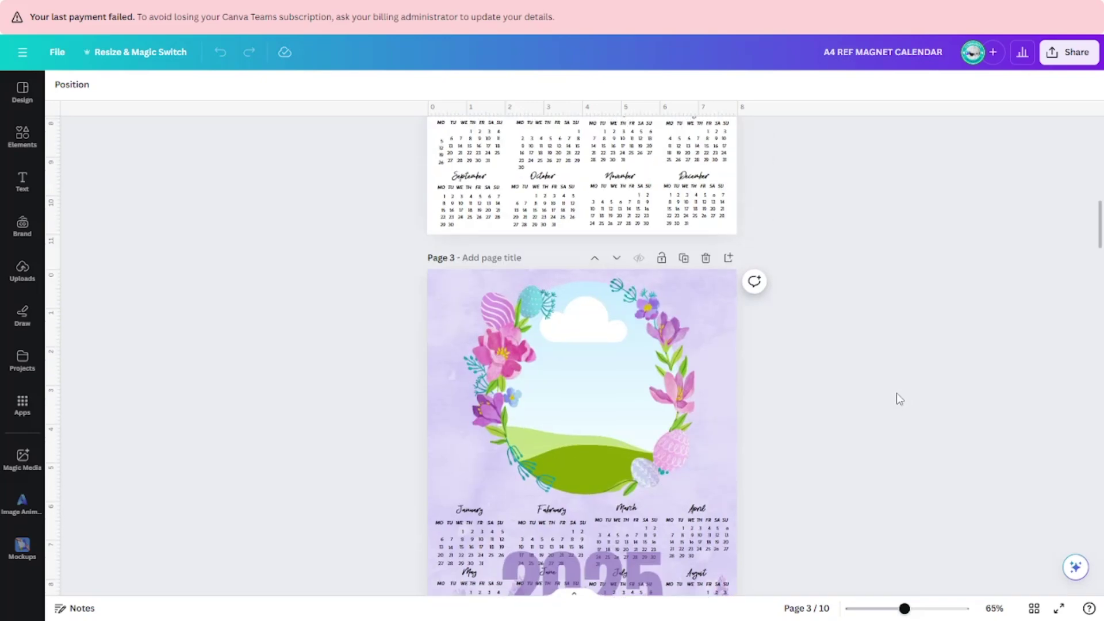
pyautogui.scroll(3, 901, 401)
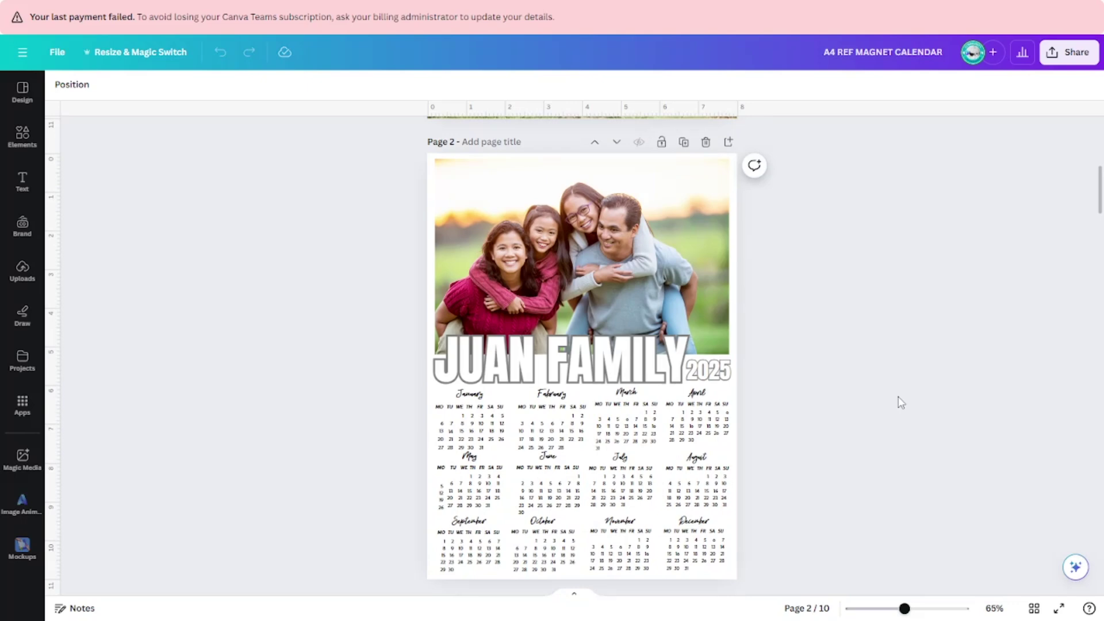
# Step: Scroll from the JUAN FAMILY cover on page 1 down through every page to the end of page 10
pyautogui.scroll(6, 901, 401)
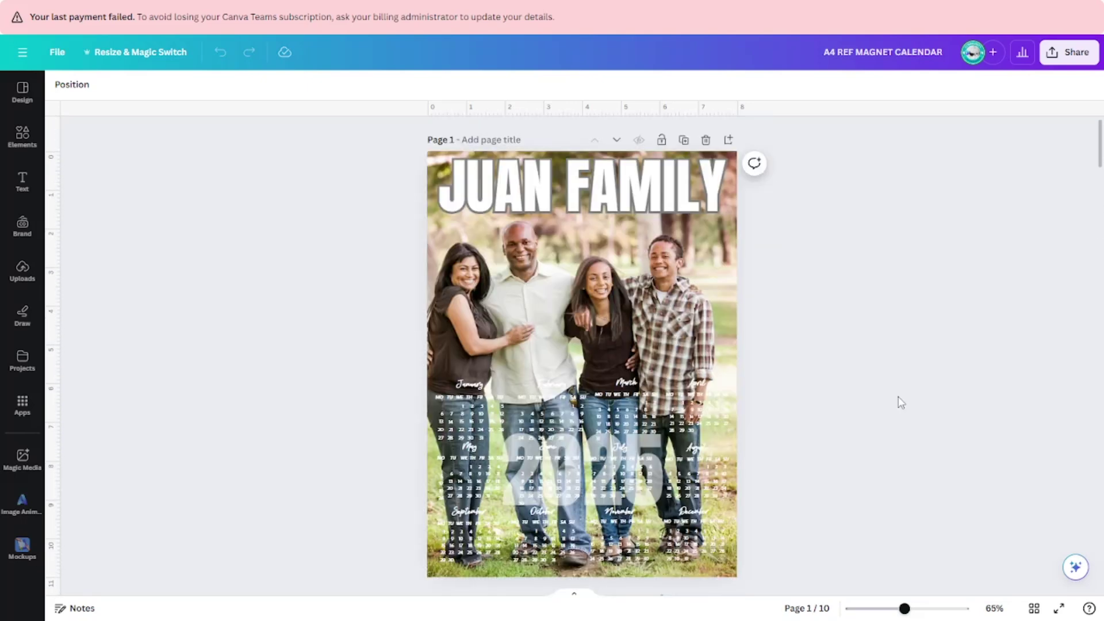
pyautogui.scroll(-2, 825, 362)
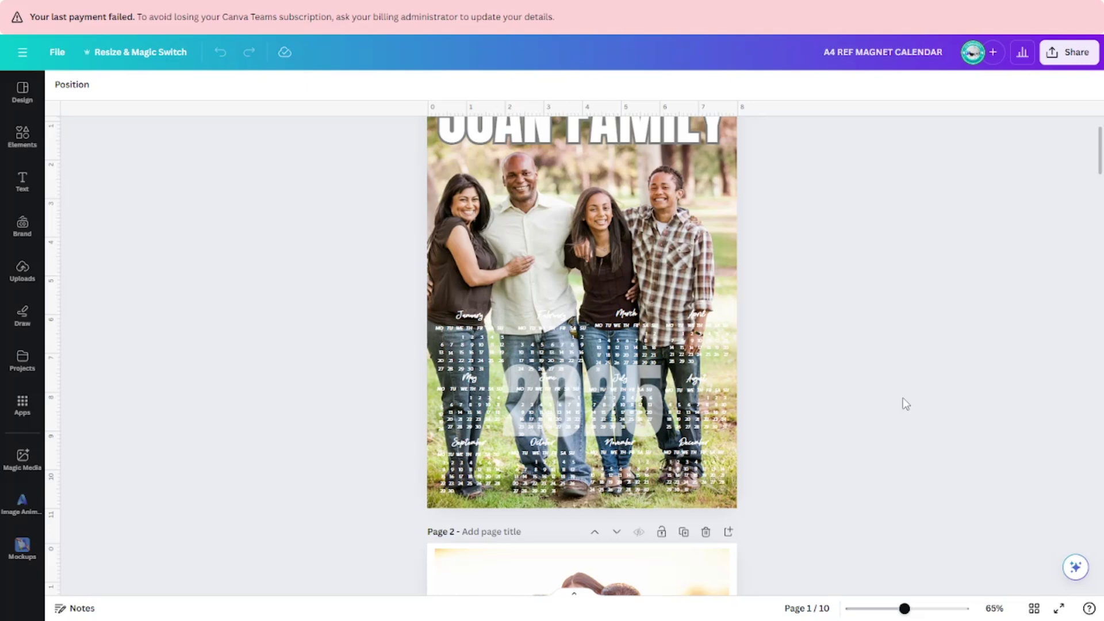
pyautogui.scroll(-3, 899, 404)
pyautogui.scroll(-4, 786, 398)
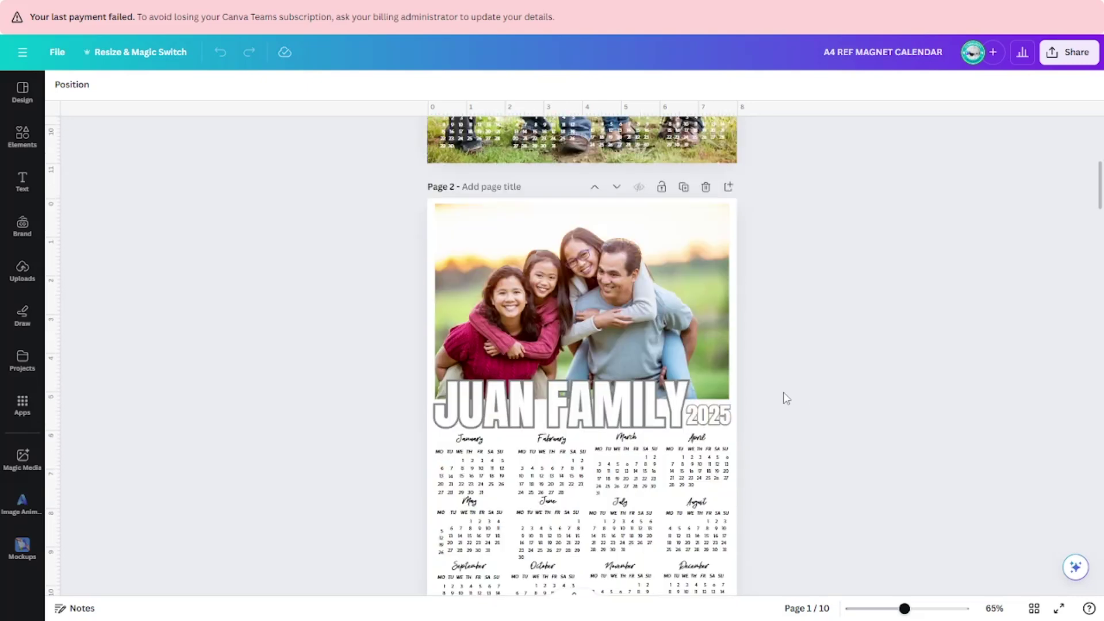
pyautogui.scroll(-3, 786, 398)
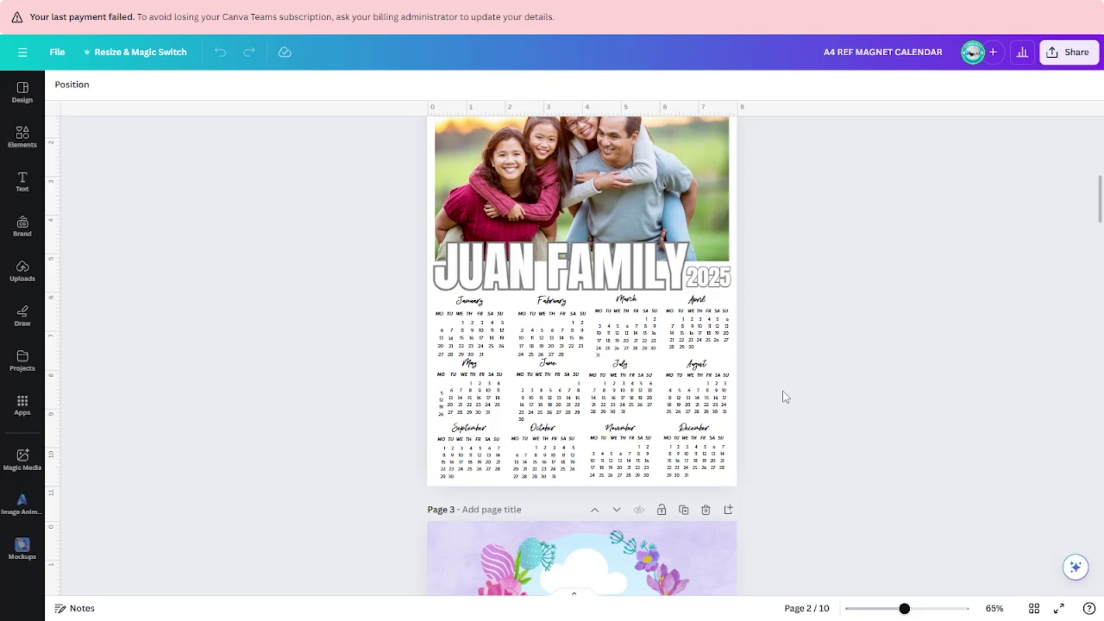
pyautogui.scroll(-2, 785, 397)
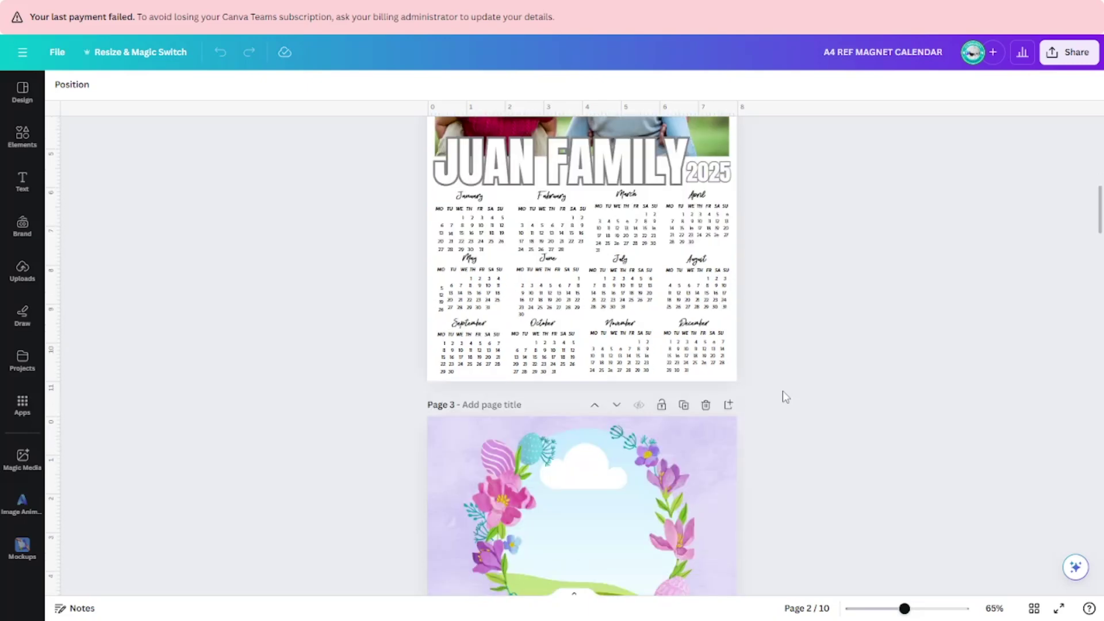
pyautogui.scroll(-9, 782, 396)
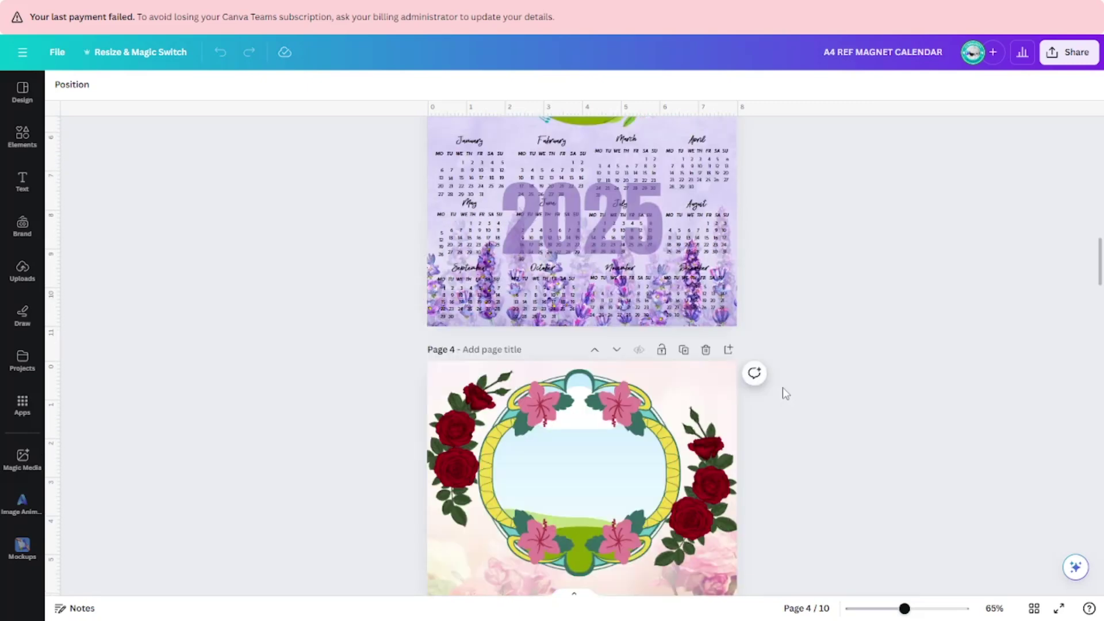
pyautogui.scroll(-9, 783, 394)
pyautogui.scroll(-4, 782, 394)
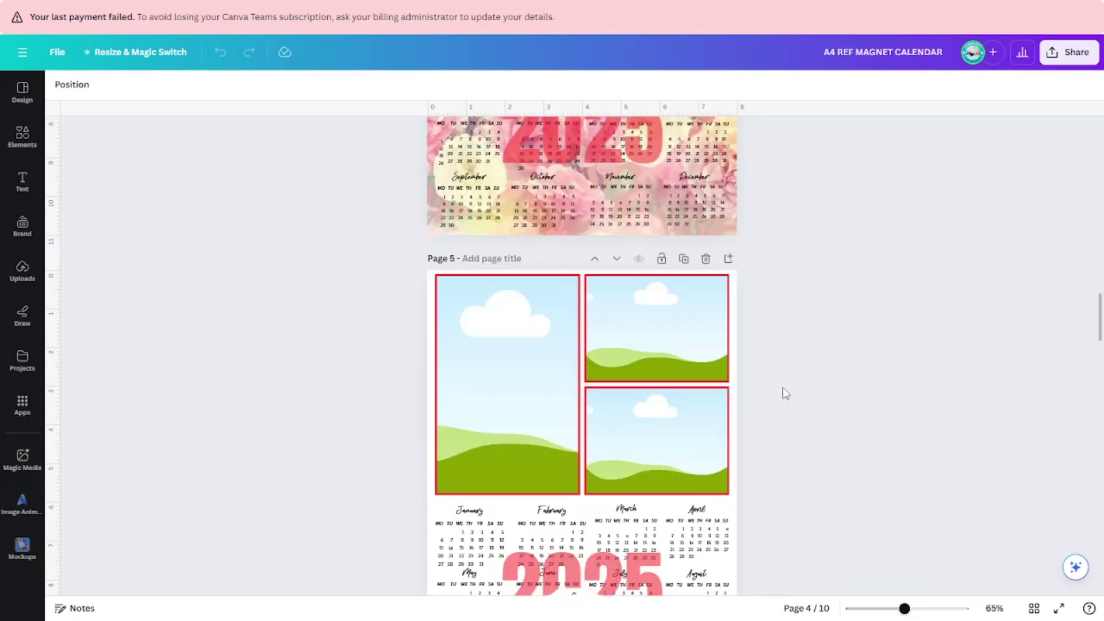
pyautogui.scroll(-5, 782, 393)
pyautogui.scroll(-2, 783, 388)
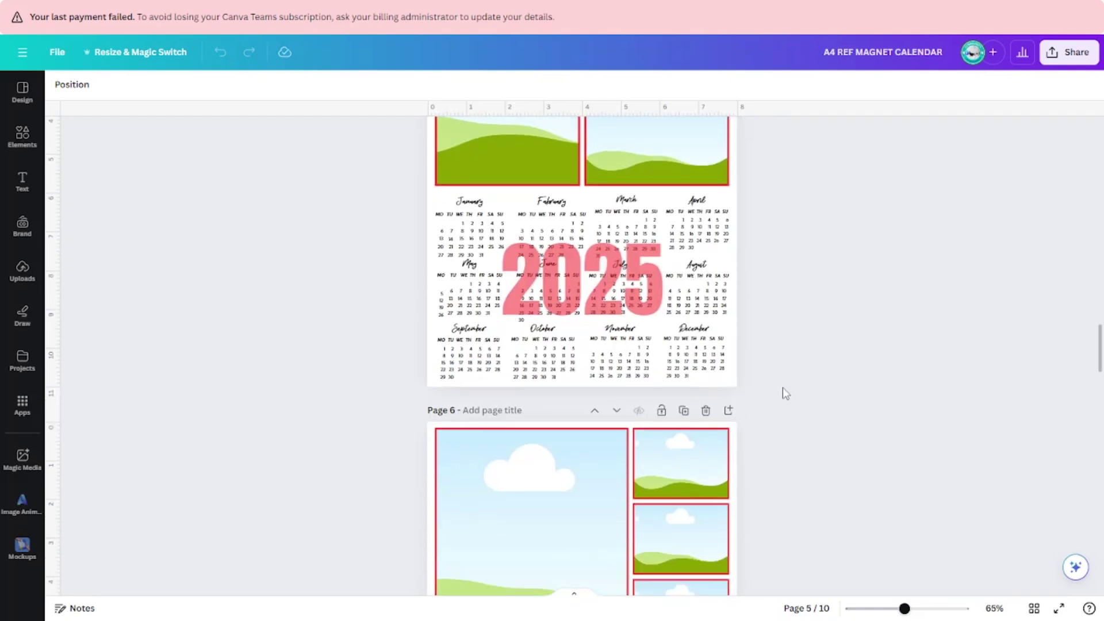
pyautogui.scroll(-9, 783, 394)
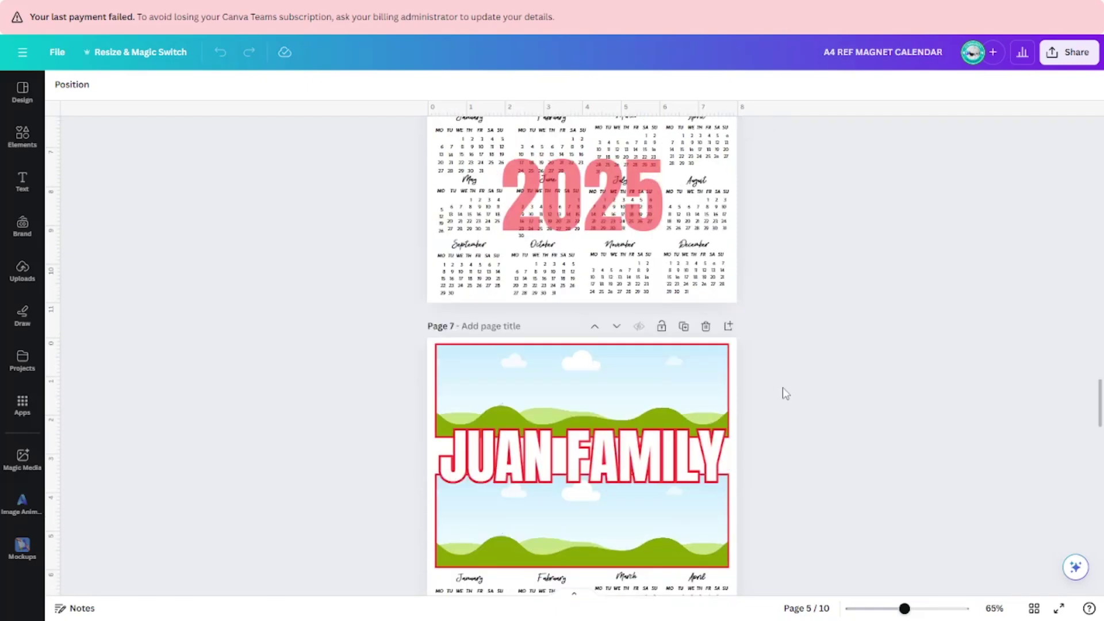
pyautogui.scroll(-18, 782, 394)
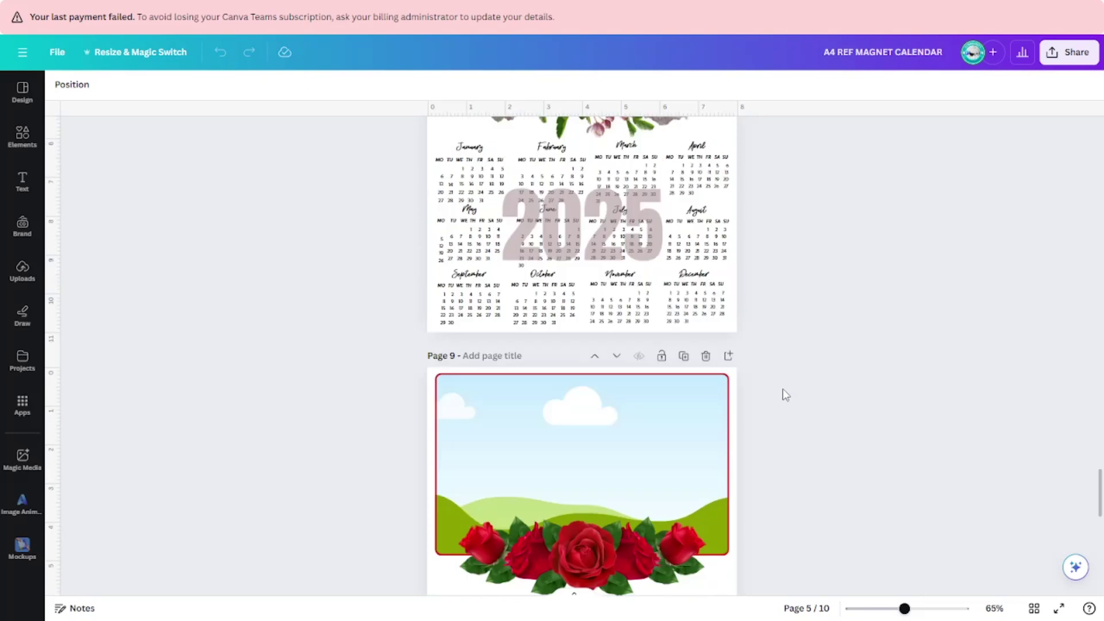
pyautogui.scroll(-10, 782, 395)
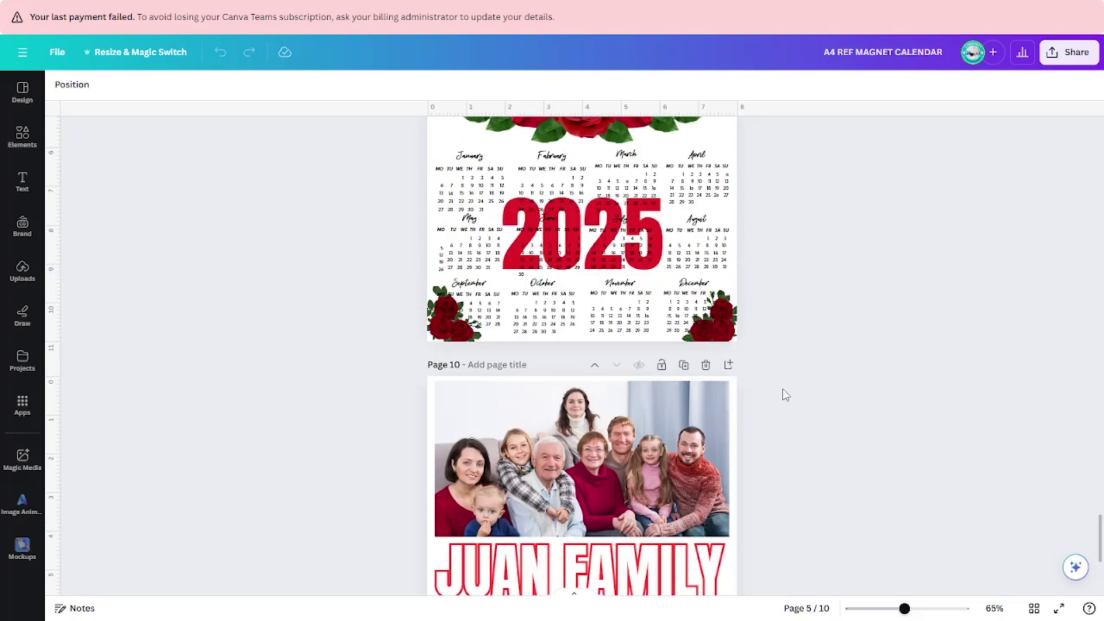
pyautogui.scroll(-3, 783, 390)
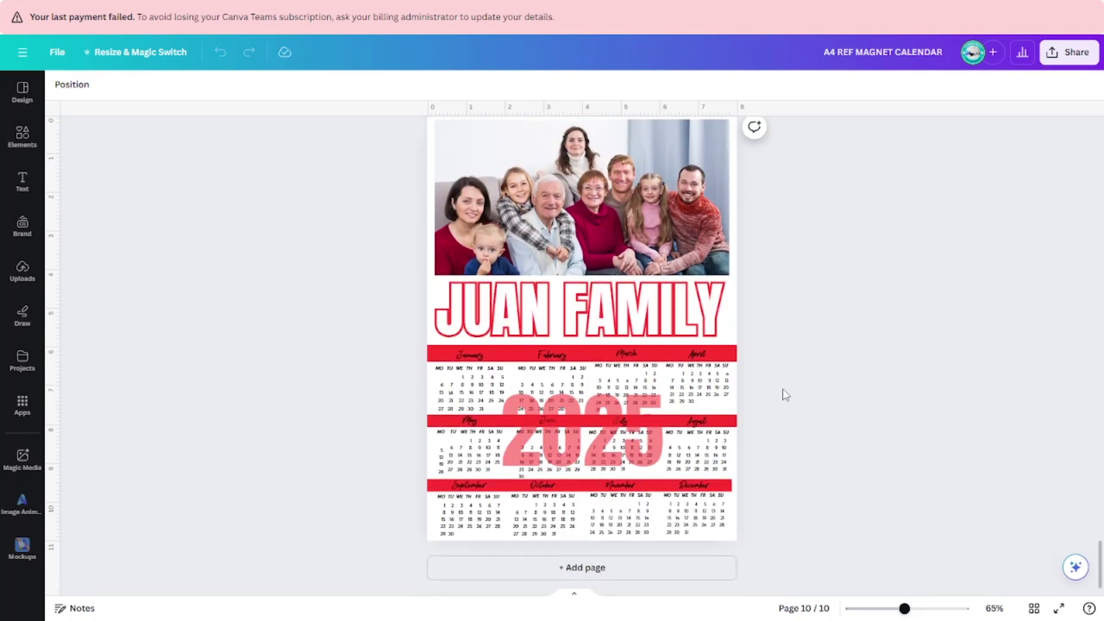
pyautogui.scroll(4, 782, 389)
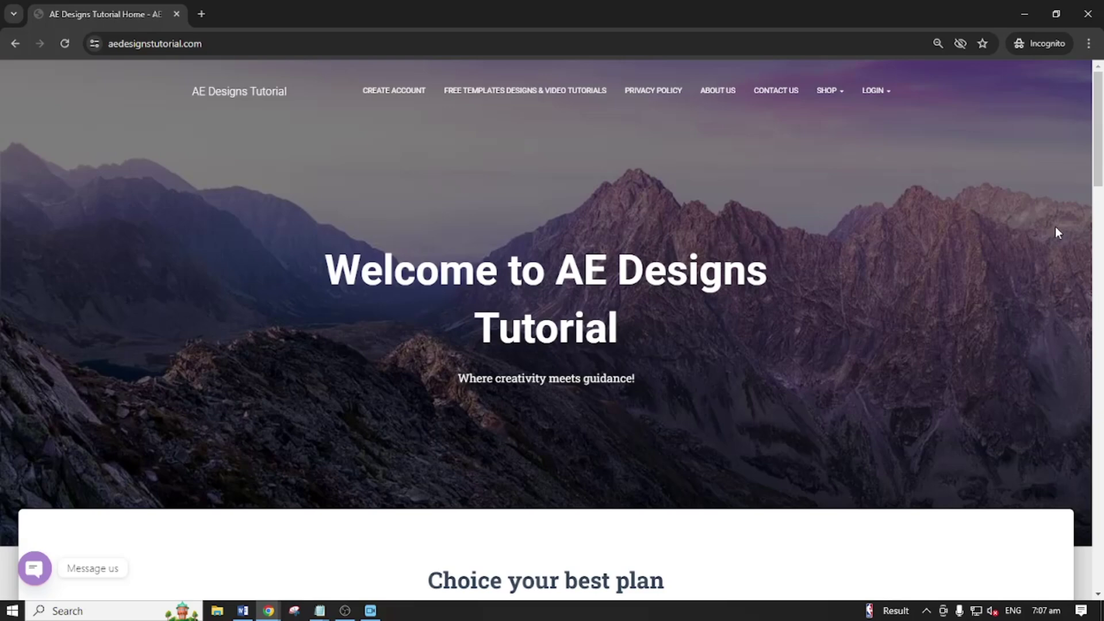
# Step: Log in to aedesignstutorial.com with the account username and password
pyautogui.scroll(-3, 846, 288)
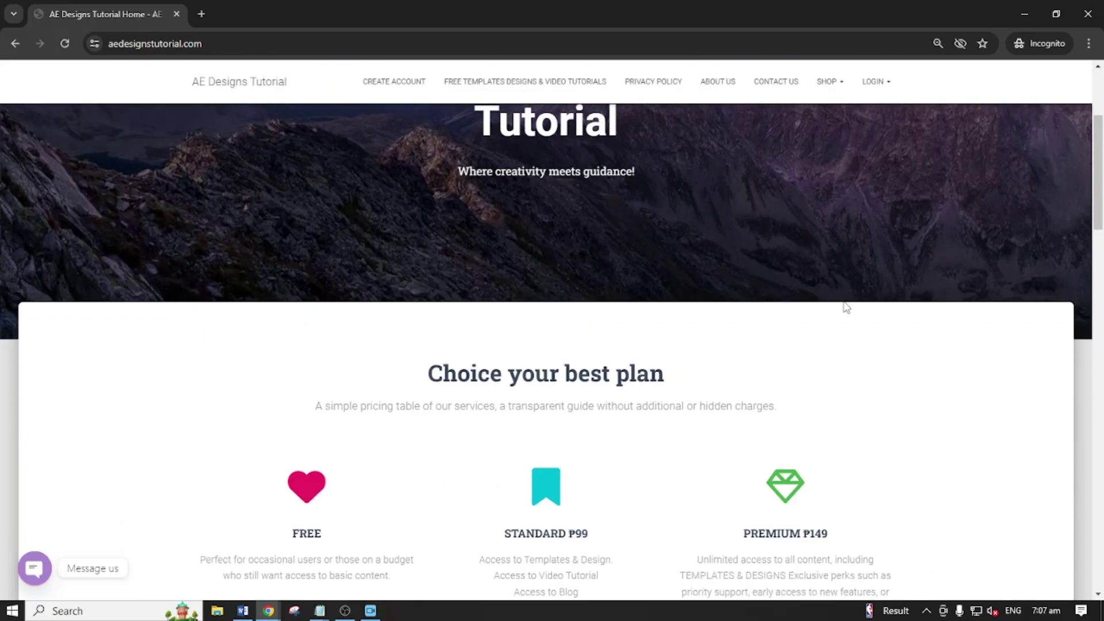
pyautogui.scroll(3, 844, 305)
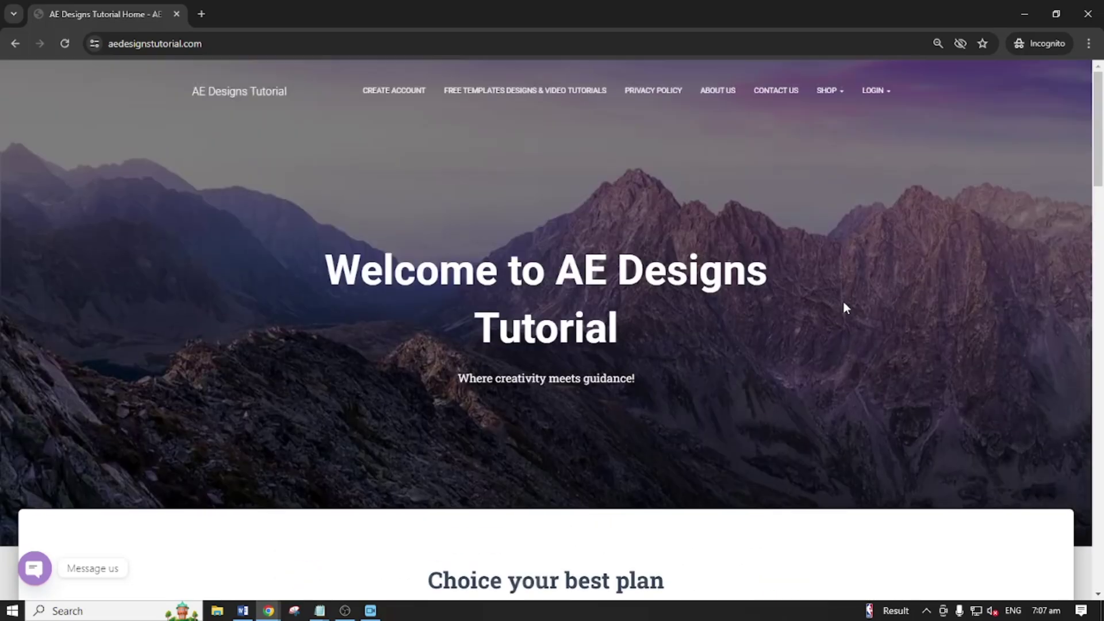
pyautogui.click(891, 91)
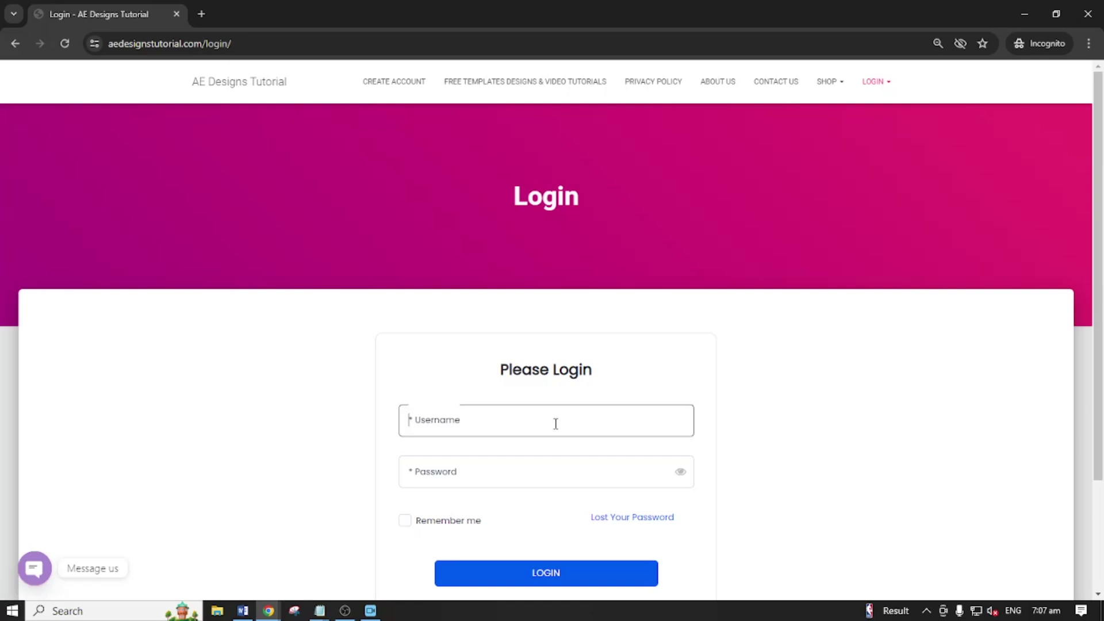
pyautogui.click(555, 422)
pyautogui.write('amer')
pyautogui.click(541, 468)
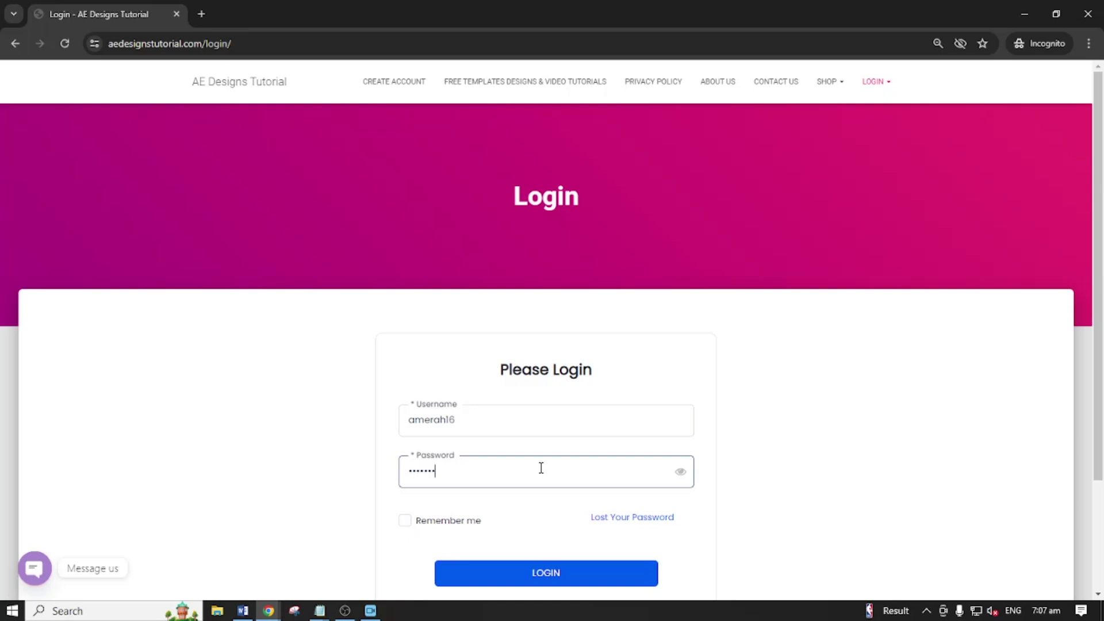
pyautogui.click(542, 576)
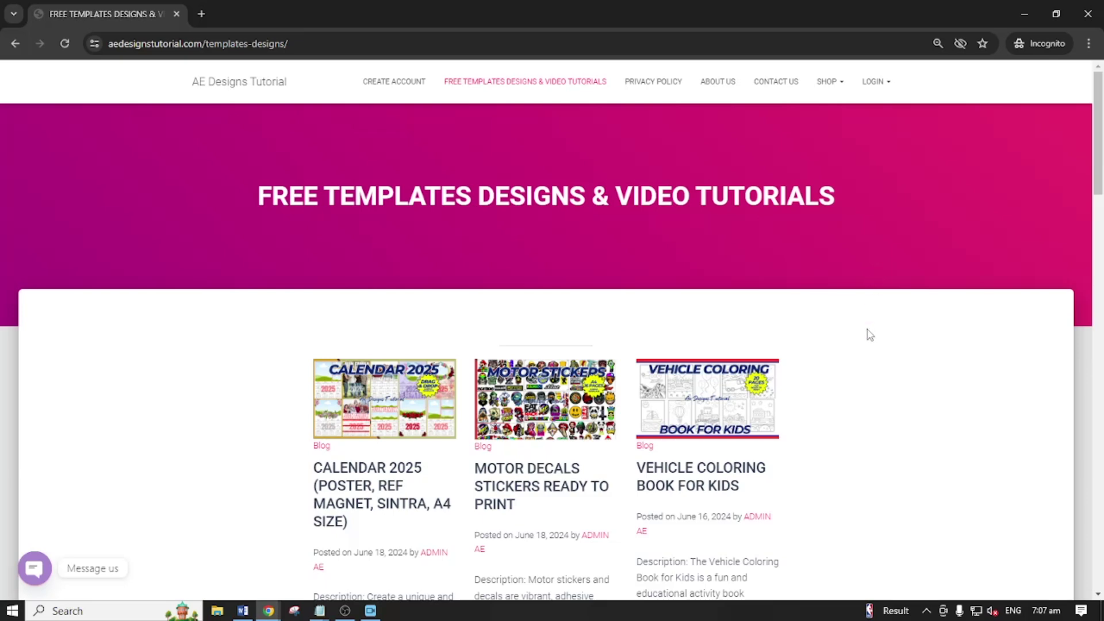
pyautogui.scroll(-2, 870, 334)
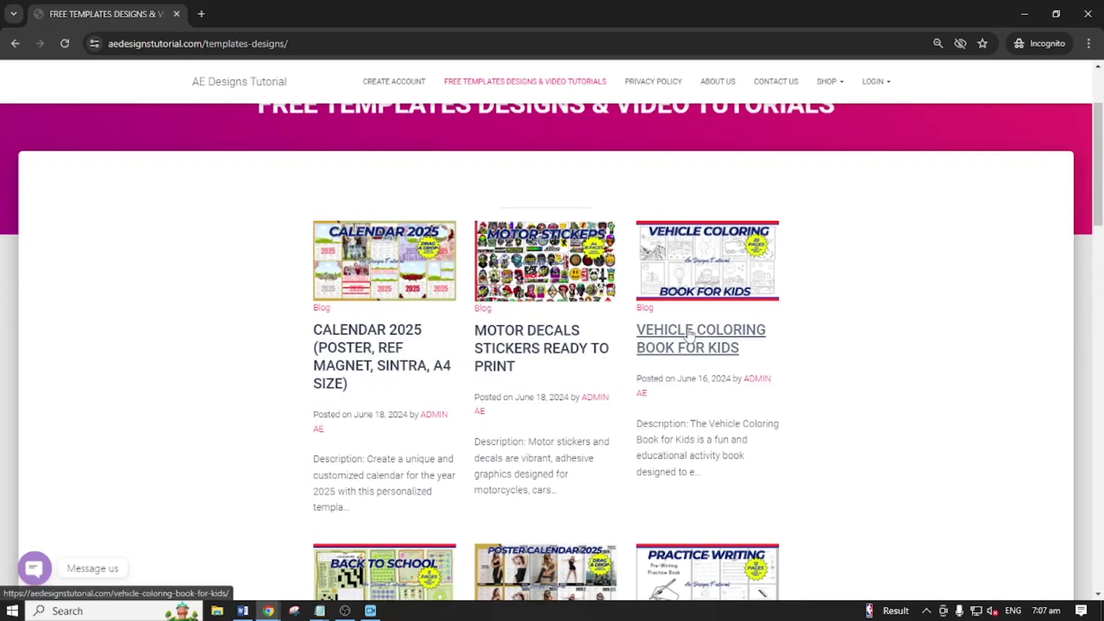
pyautogui.scroll(-2, 826, 350)
pyautogui.scroll(-9, 826, 351)
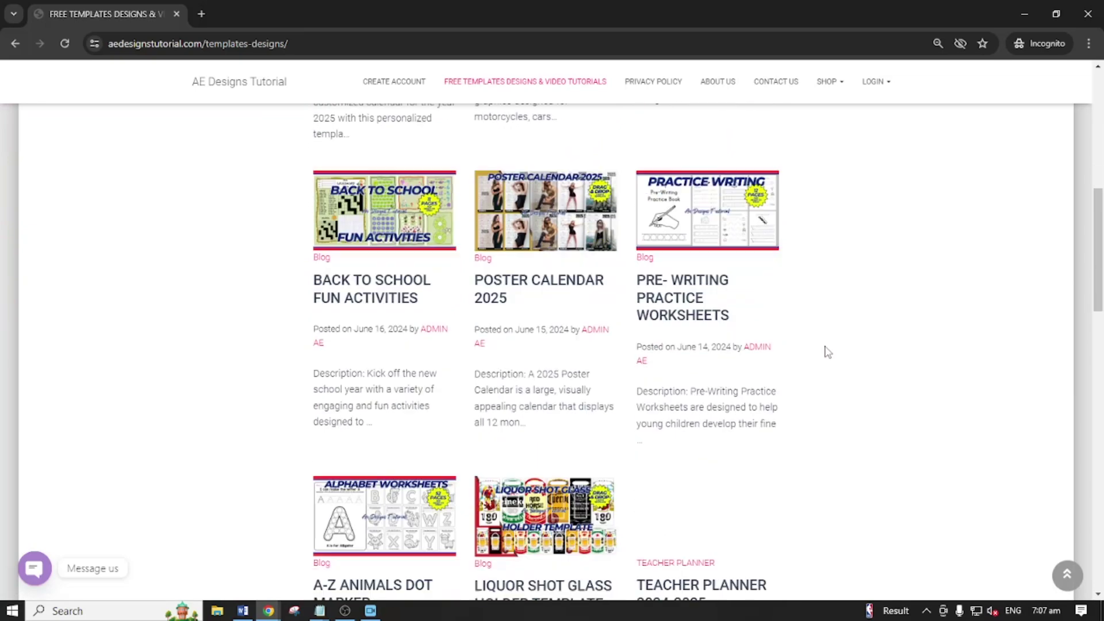
pyautogui.scroll(-3, 586, 415)
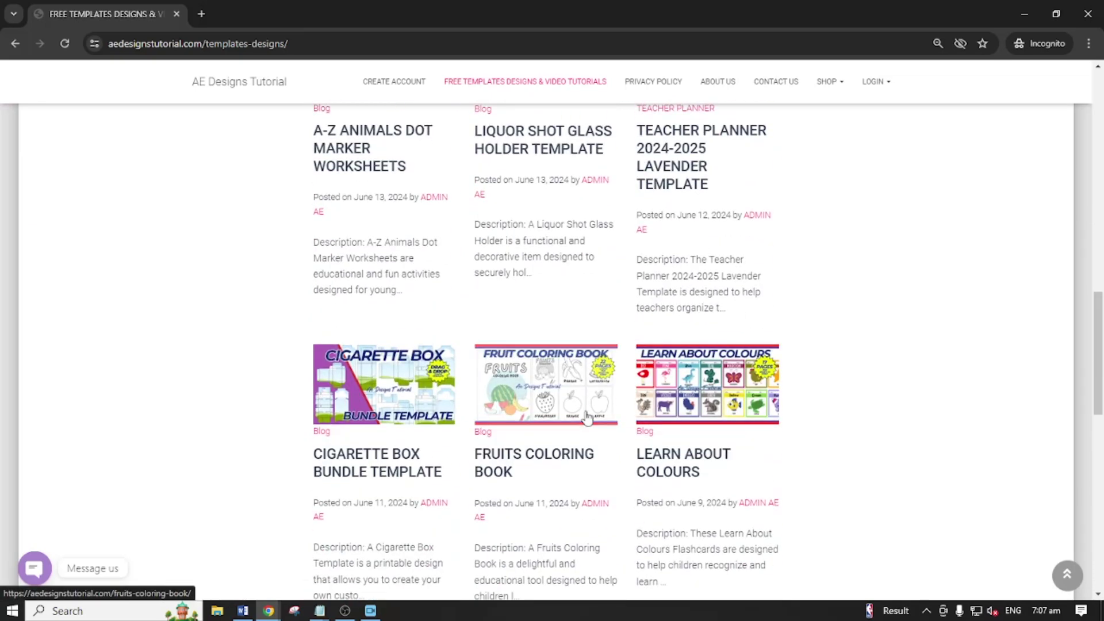
pyautogui.scroll(9, 586, 415)
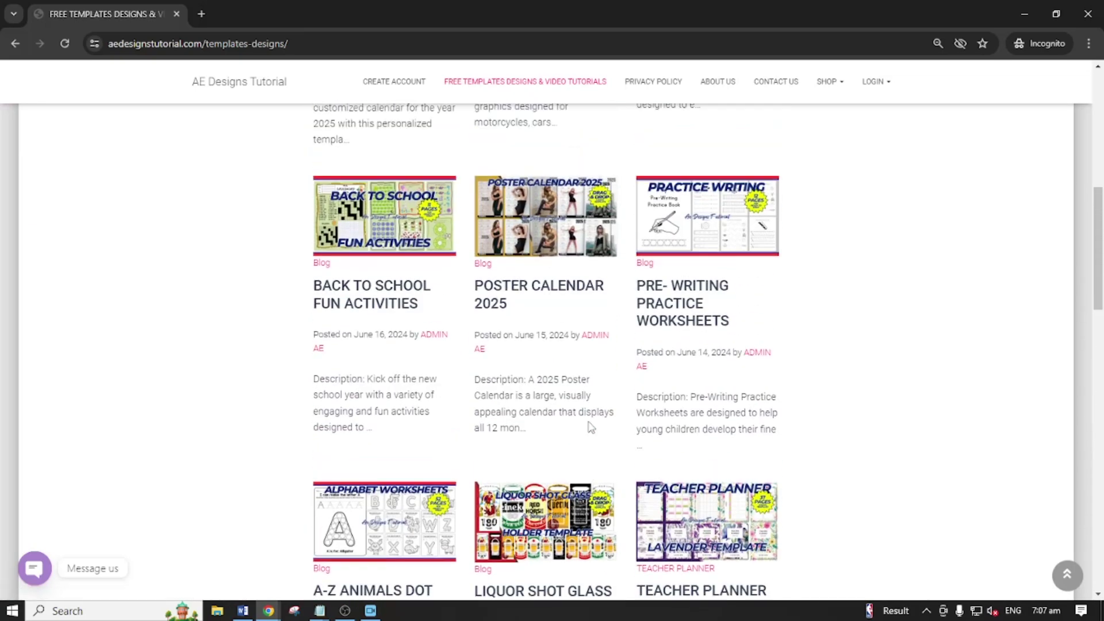
pyautogui.scroll(3, 591, 427)
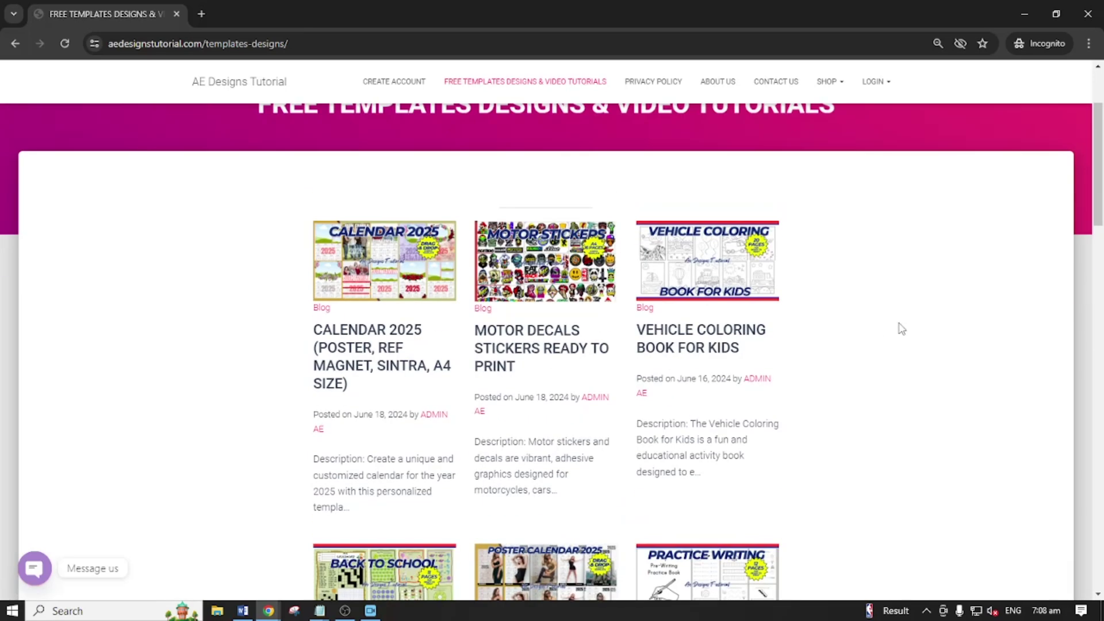
pyautogui.scroll(-6, 792, 230)
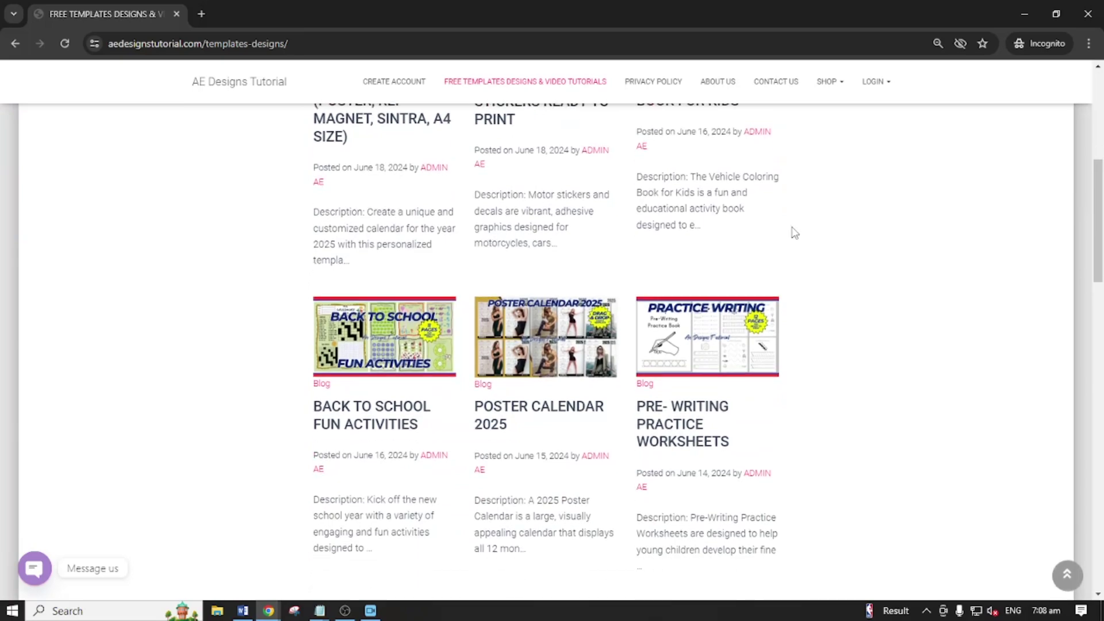
pyautogui.scroll(-1, 715, 332)
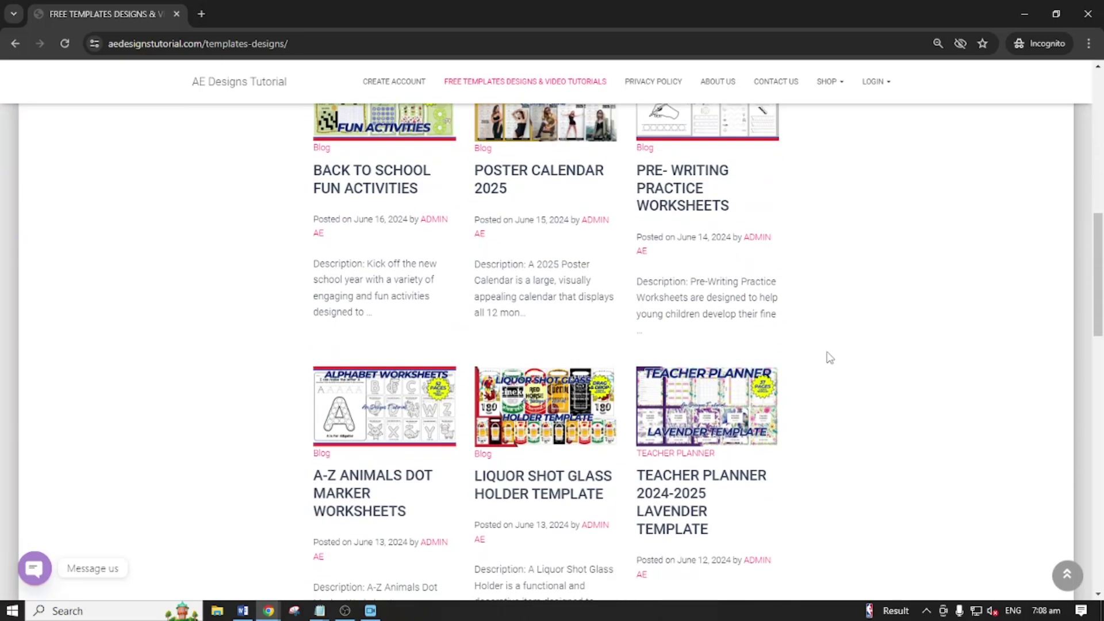
pyautogui.scroll(3, 828, 359)
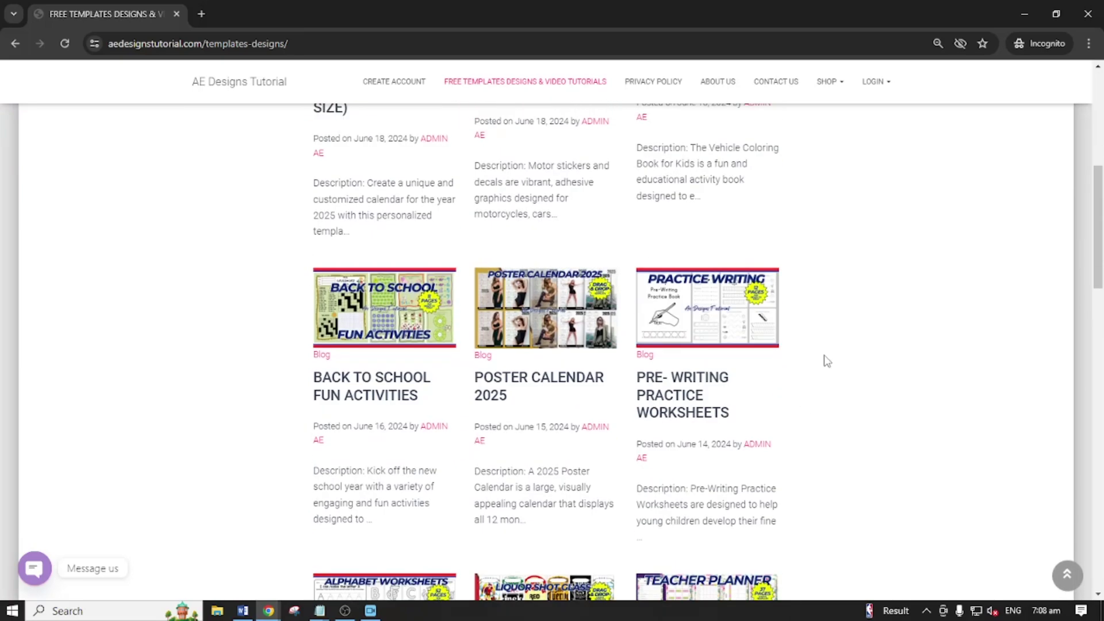
pyautogui.scroll(3, 826, 356)
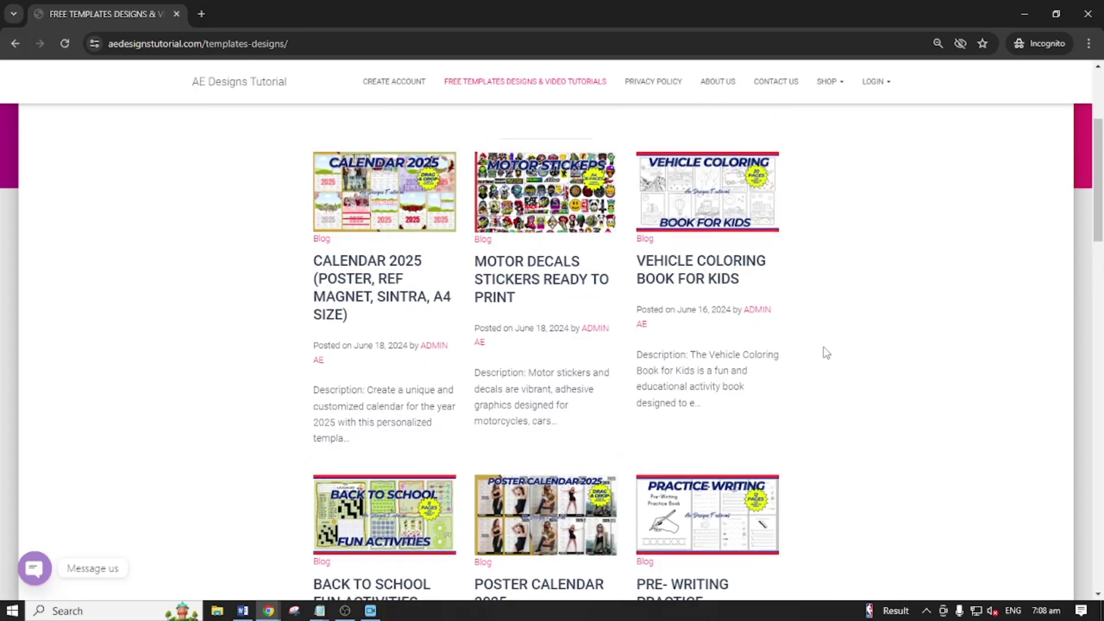
pyautogui.scroll(2, 826, 353)
pyautogui.scroll(-4, 794, 384)
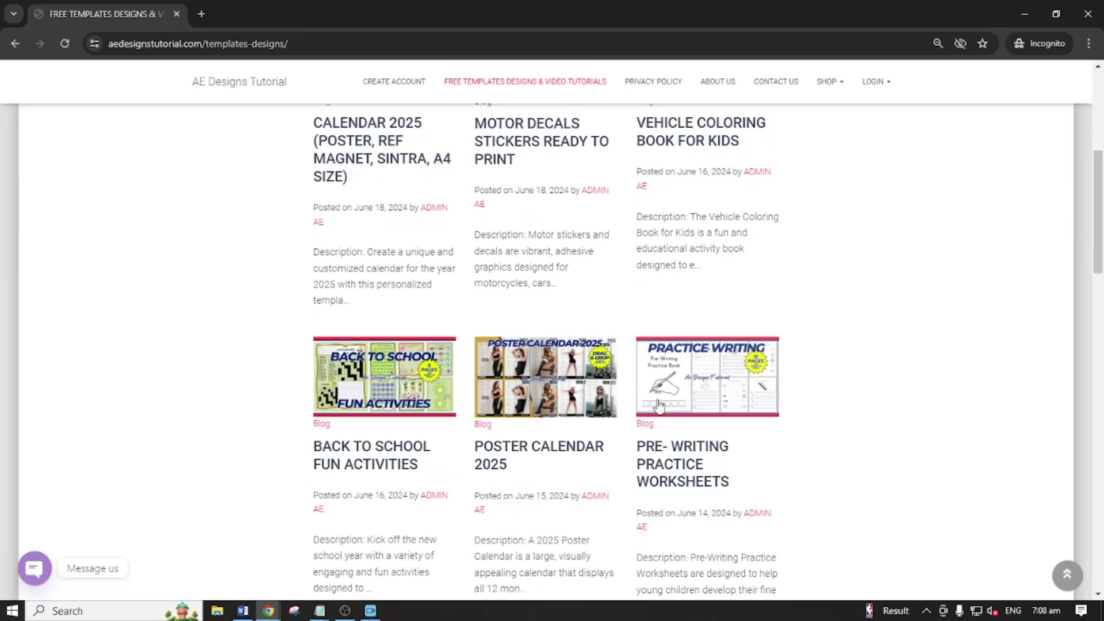
pyautogui.scroll(-4, 794, 402)
pyautogui.scroll(-3, 851, 395)
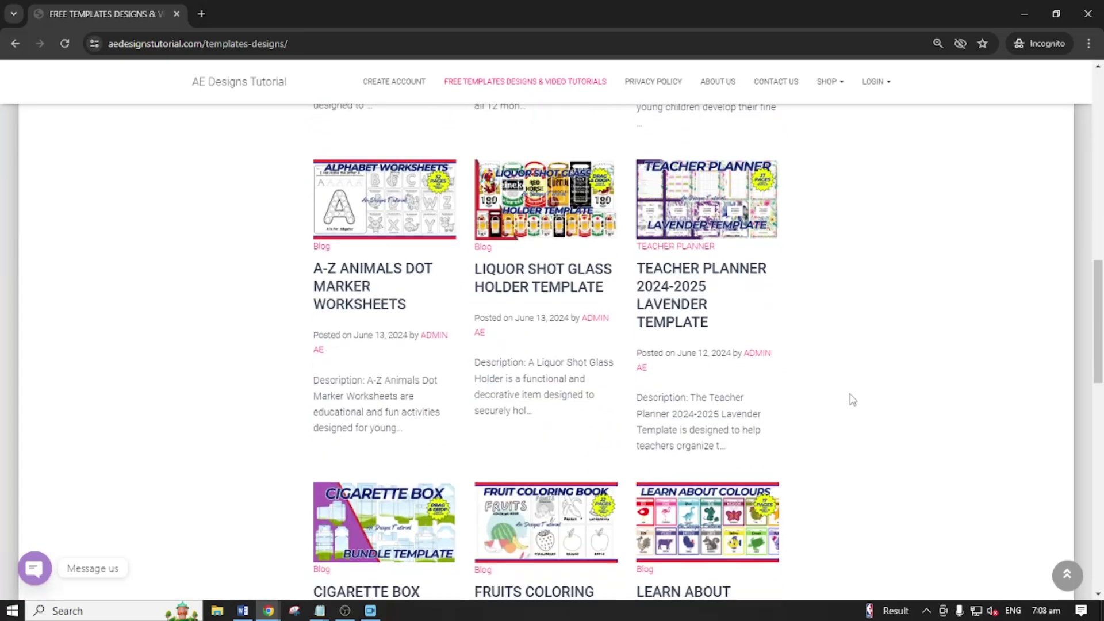
pyautogui.scroll(-3, 500, 412)
pyautogui.scroll(7, 805, 403)
pyautogui.scroll(7, 806, 405)
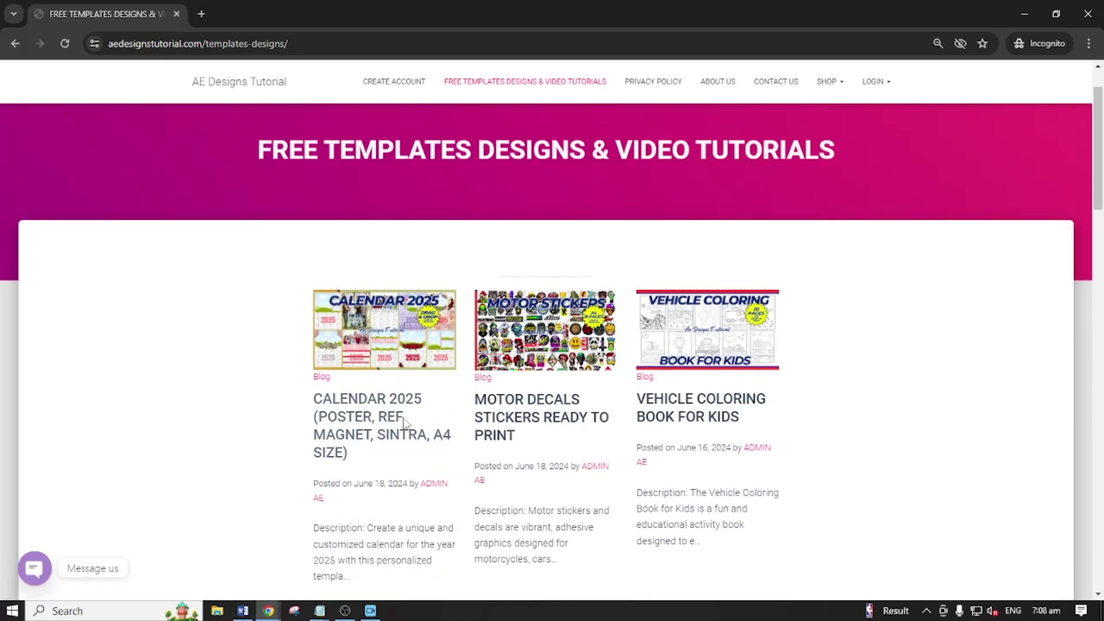
pyautogui.click(379, 423)
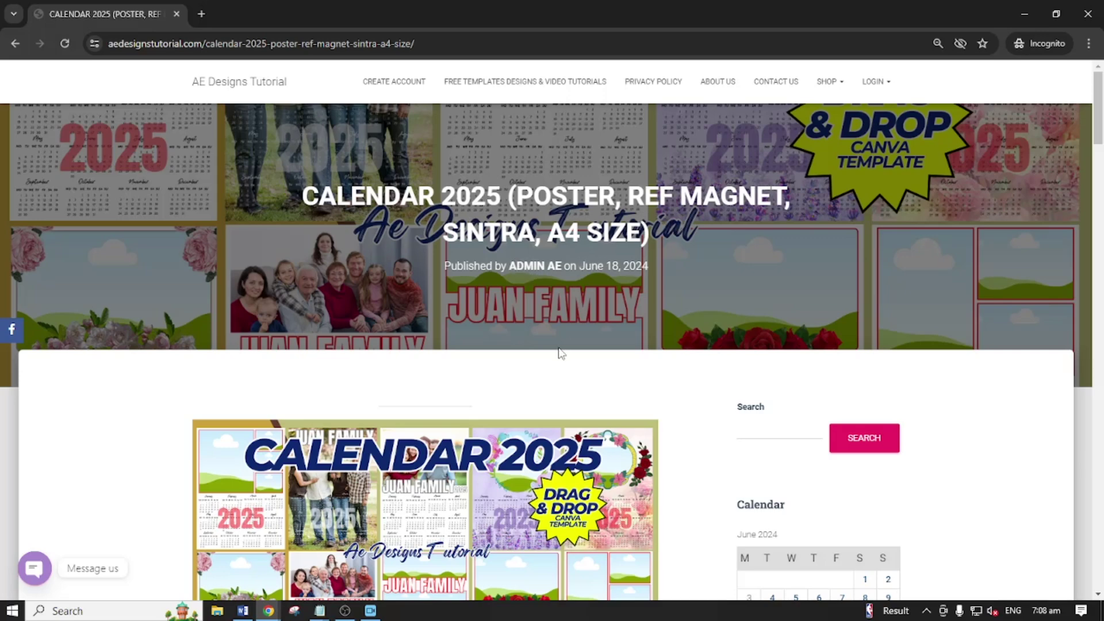
# Step: Scroll down the Calendar 2025 post to the Materials links, select them, then clear the selection
pyautogui.scroll(-12, 562, 353)
pyautogui.scroll(-15, 336, 377)
pyautogui.scroll(-1, 339, 403)
pyautogui.scroll(1, 368, 409)
pyautogui.moveTo(344, 410); pyautogui.dragTo(192, 315)
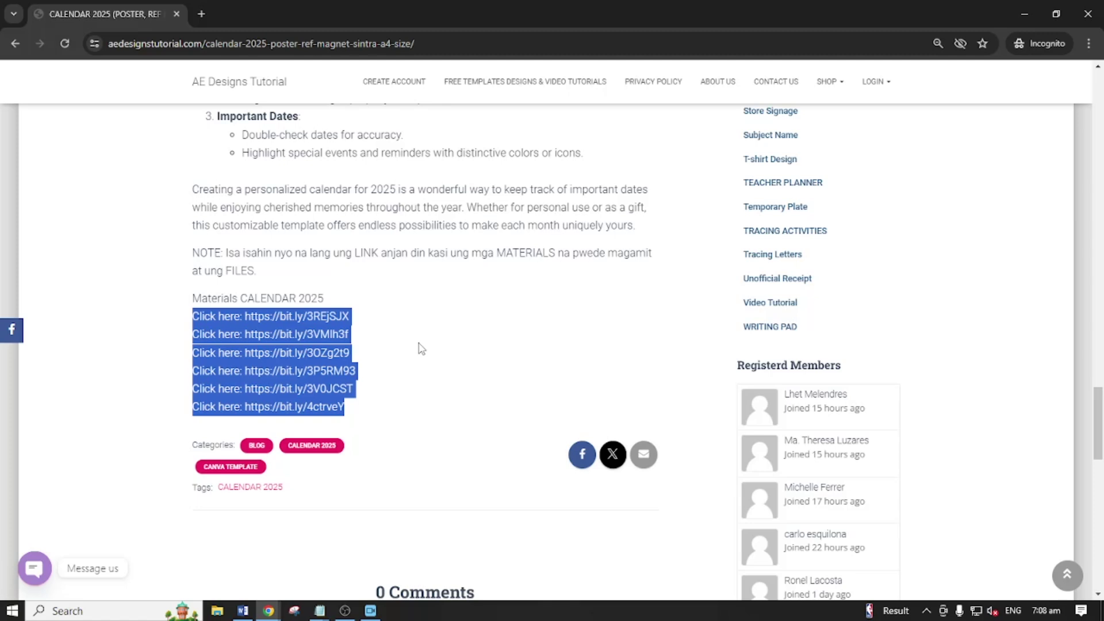
pyautogui.click(470, 349)
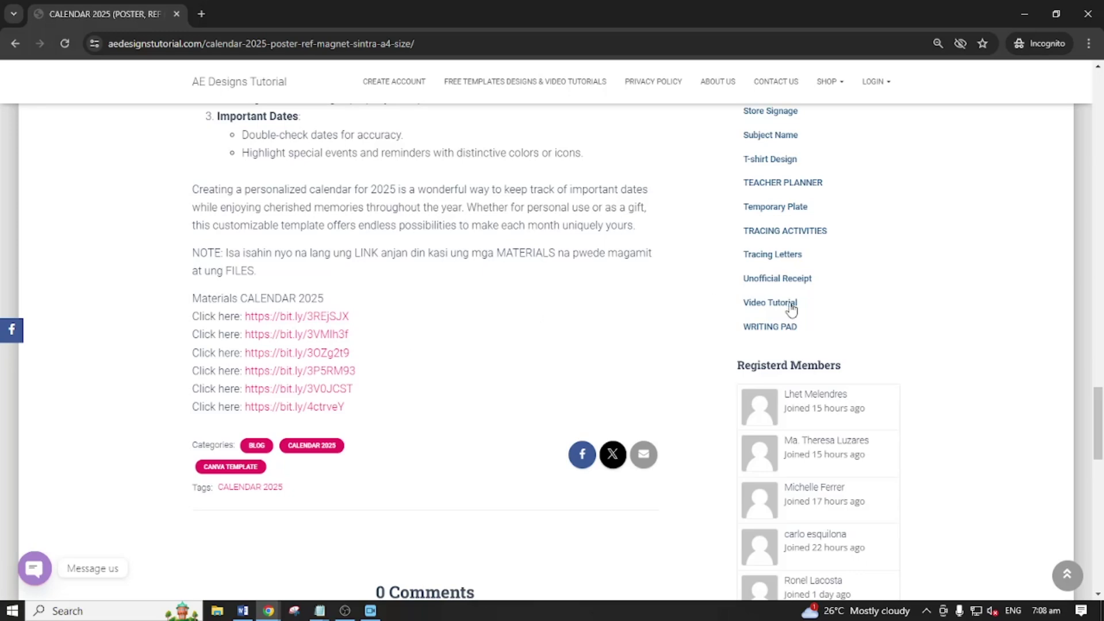
# Step: Scroll back up to the post's drag-and-drop Canva template banner
pyautogui.scroll(5, 789, 414)
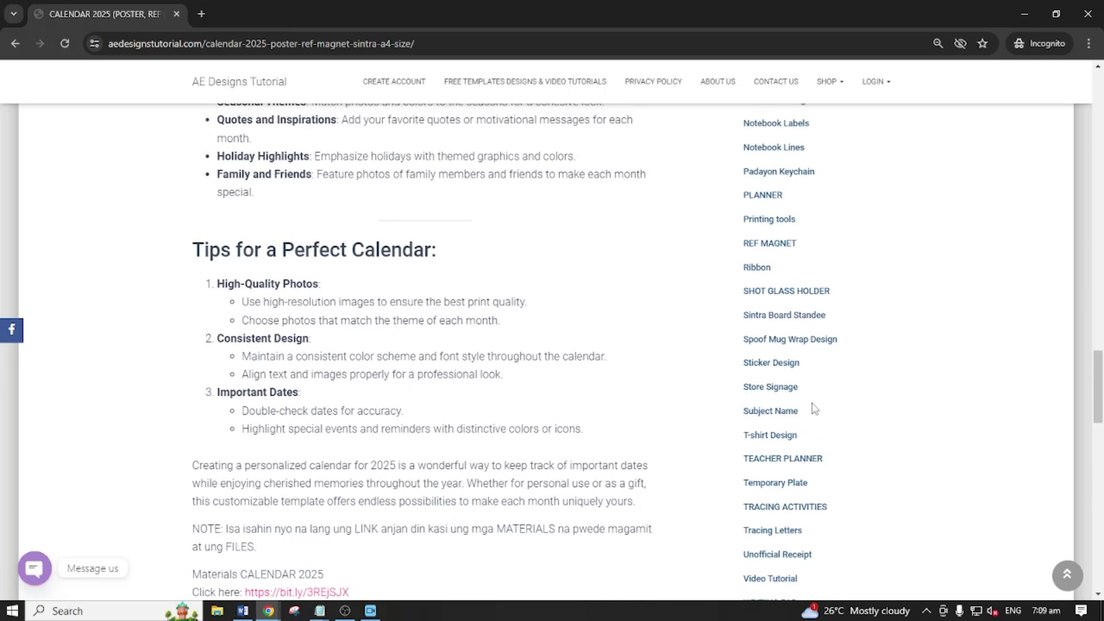
pyautogui.scroll(3, 815, 409)
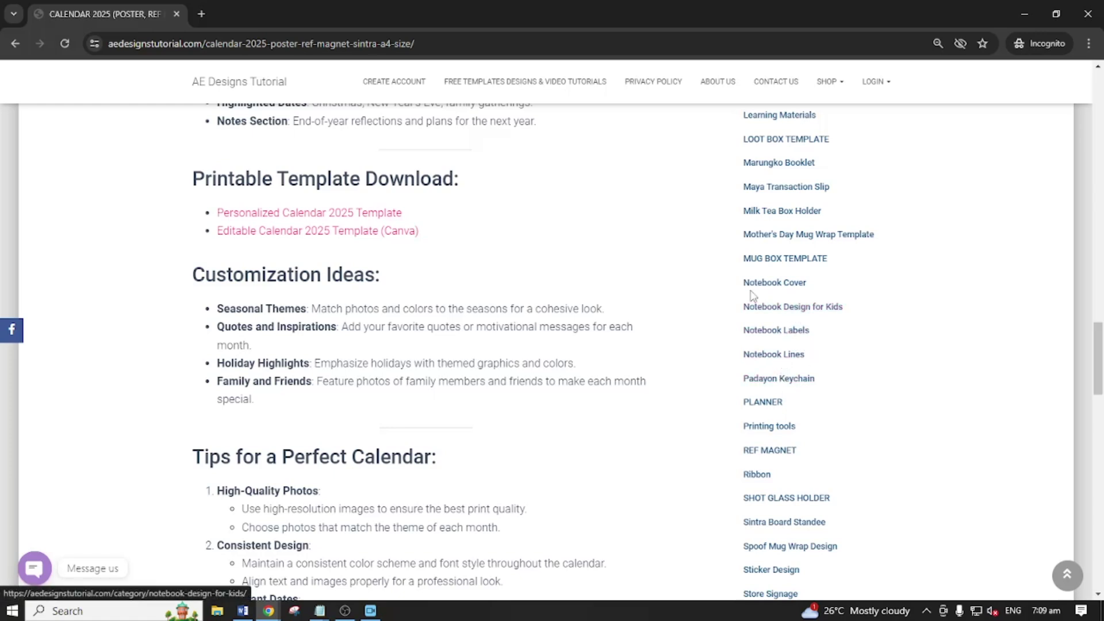
pyautogui.scroll(8, 796, 364)
pyautogui.scroll(15, 865, 366)
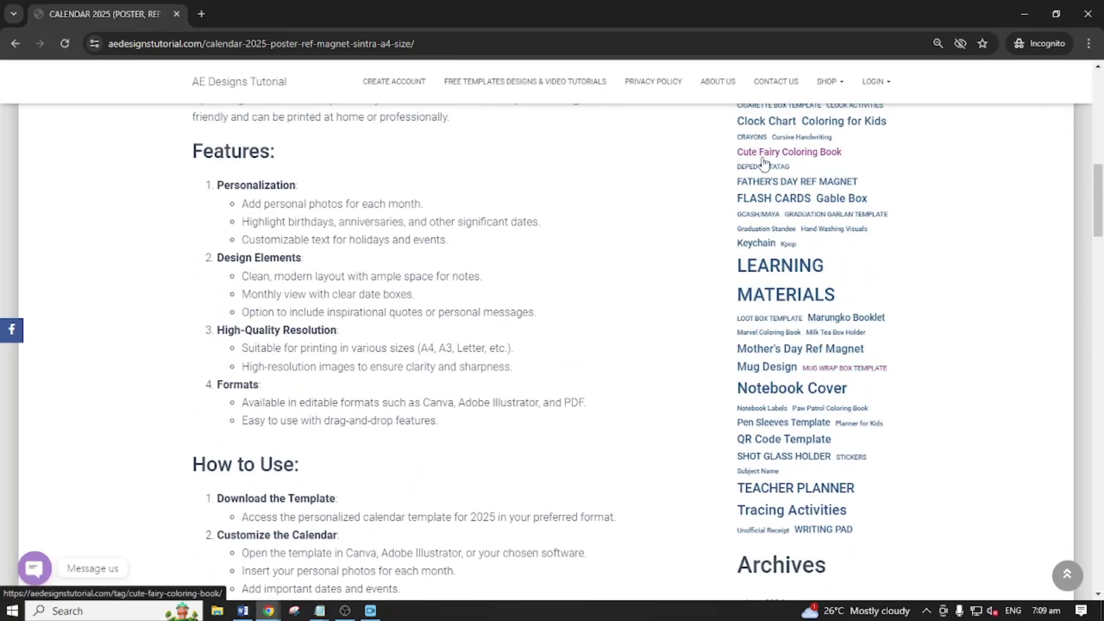
pyautogui.scroll(6, 817, 345)
pyautogui.scroll(2, 807, 306)
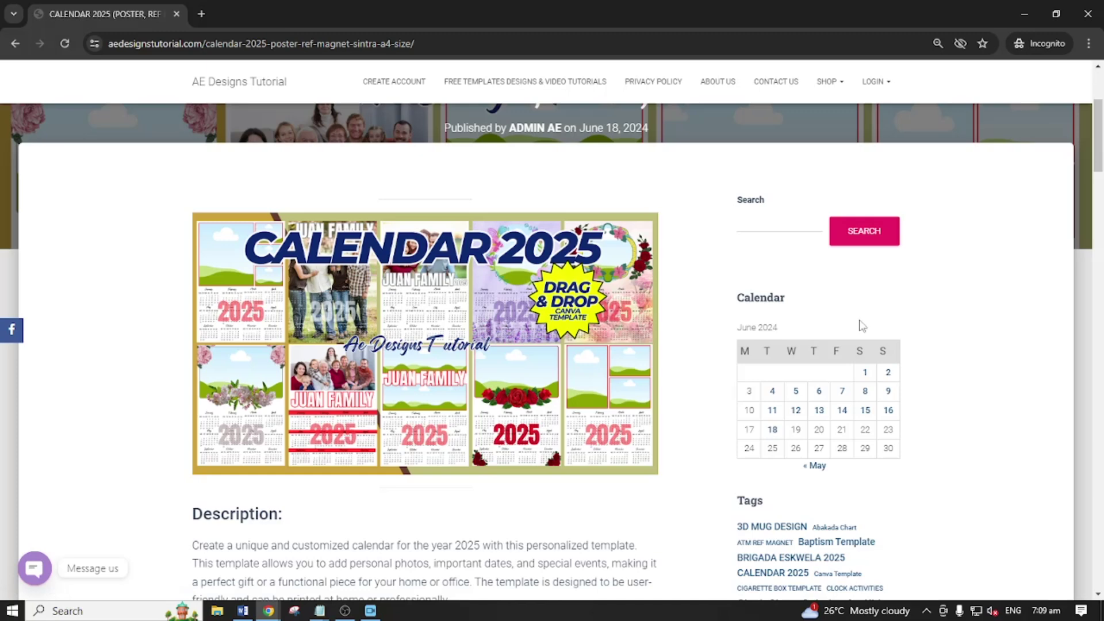
pyautogui.scroll(-1, 777, 193)
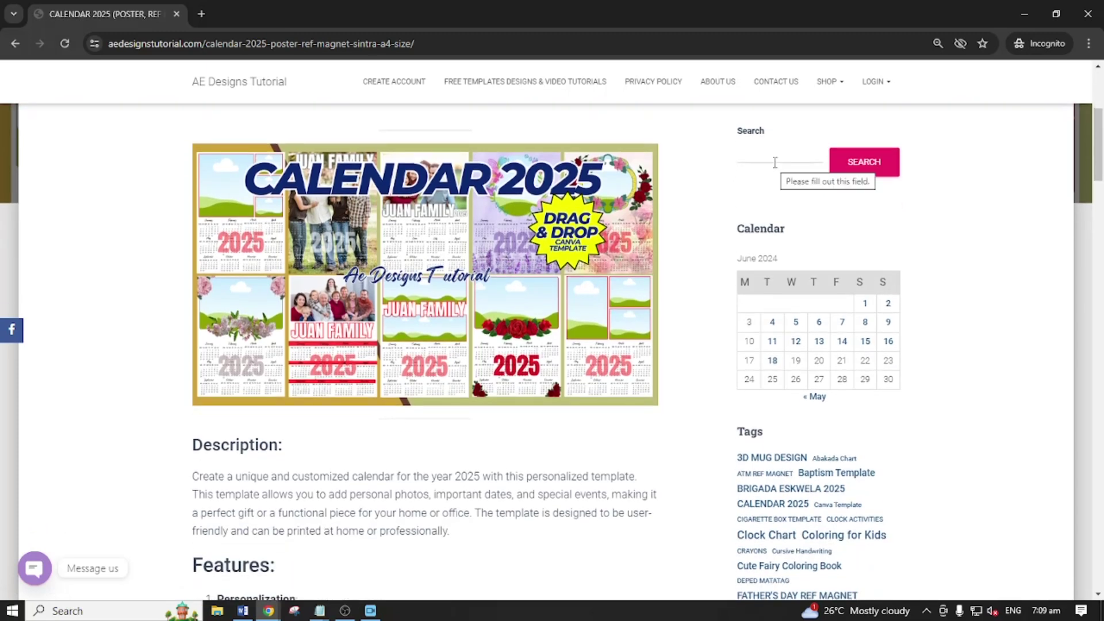
# Step: Search the site for 'clock' templates
pyautogui.click(775, 162)
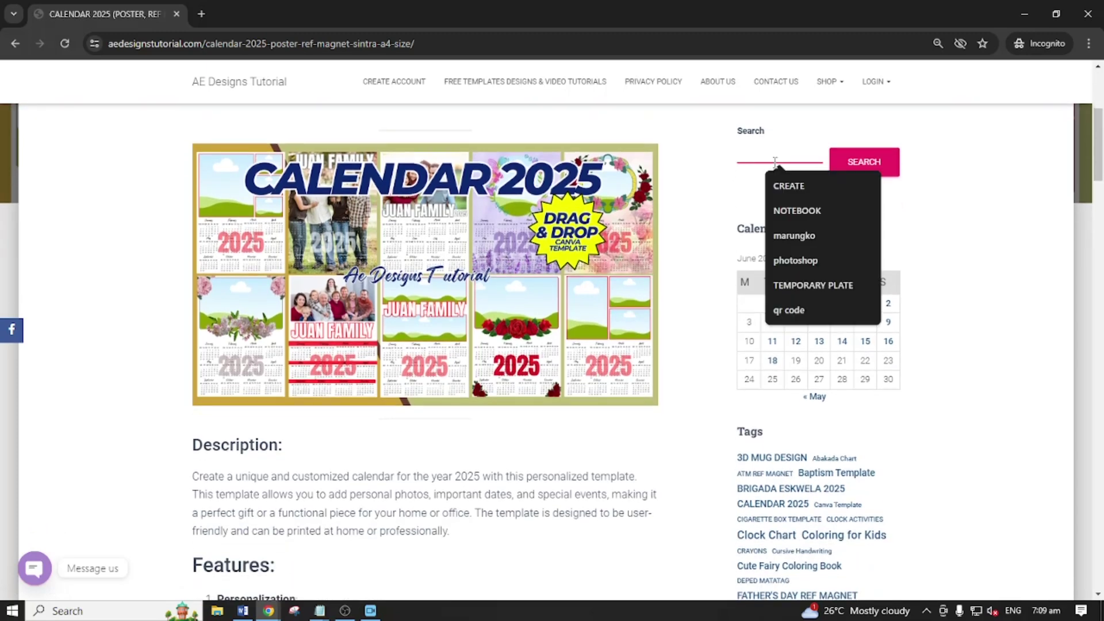
pyautogui.write('clock')
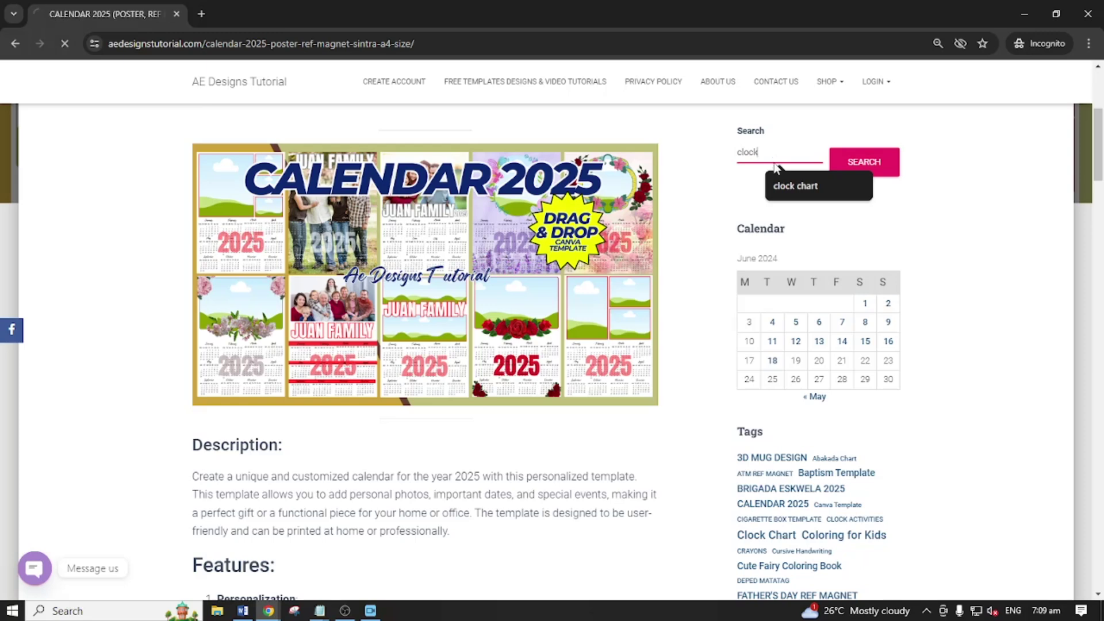
pyautogui.click(852, 168)
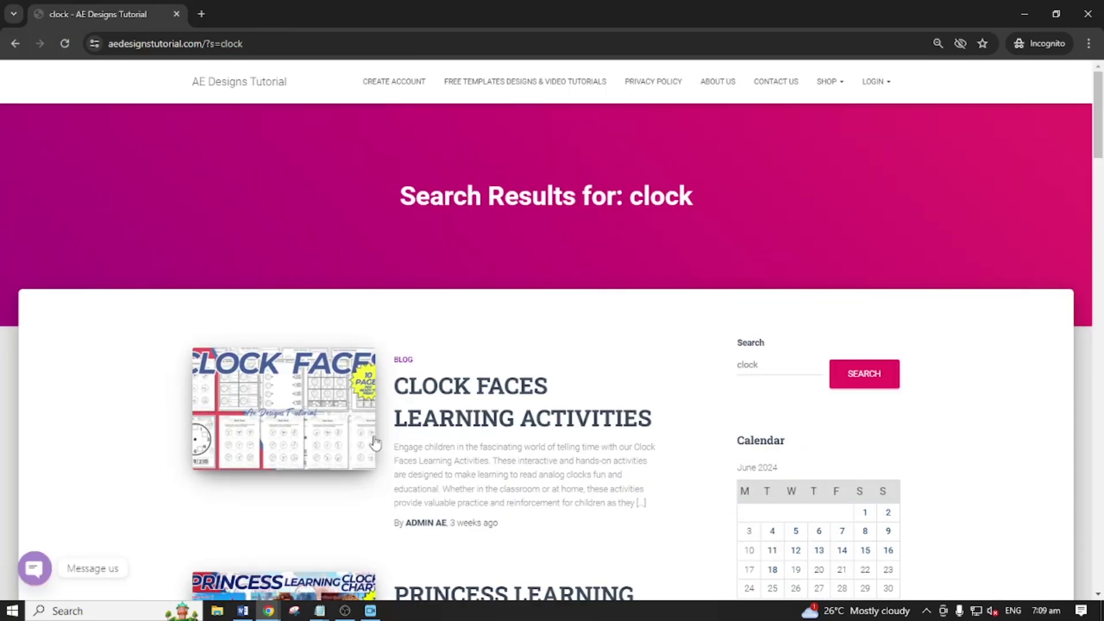
# Step: Browse the clock results, then return to the Free Templates Designs & Video Tutorials listing
pyautogui.scroll(-3, 432, 446)
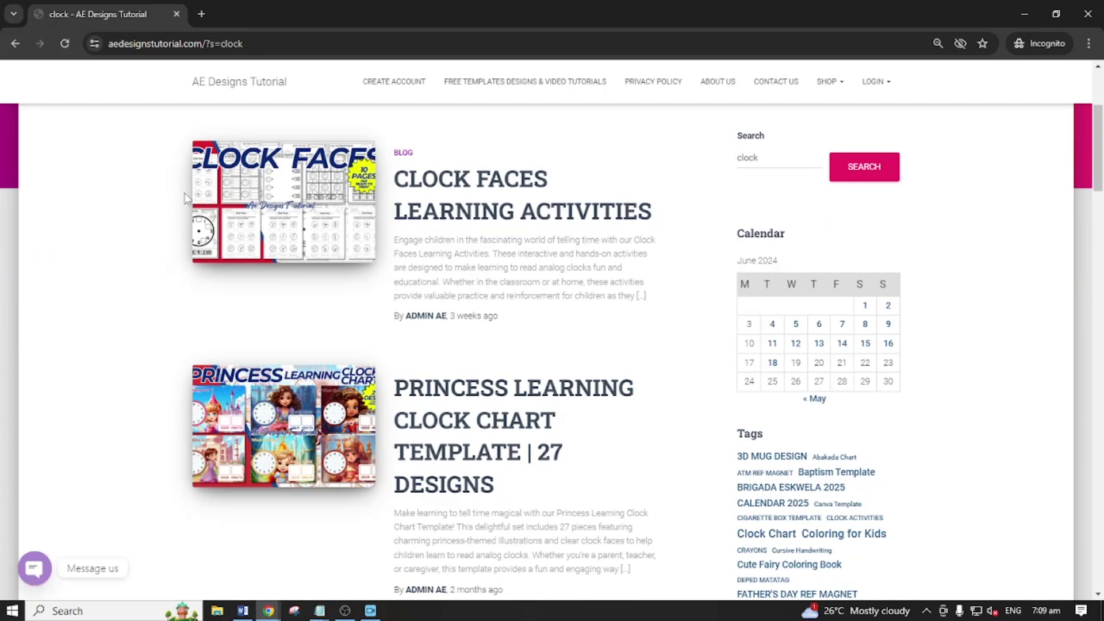
pyautogui.scroll(-3, 311, 334)
pyautogui.scroll(-2, 314, 345)
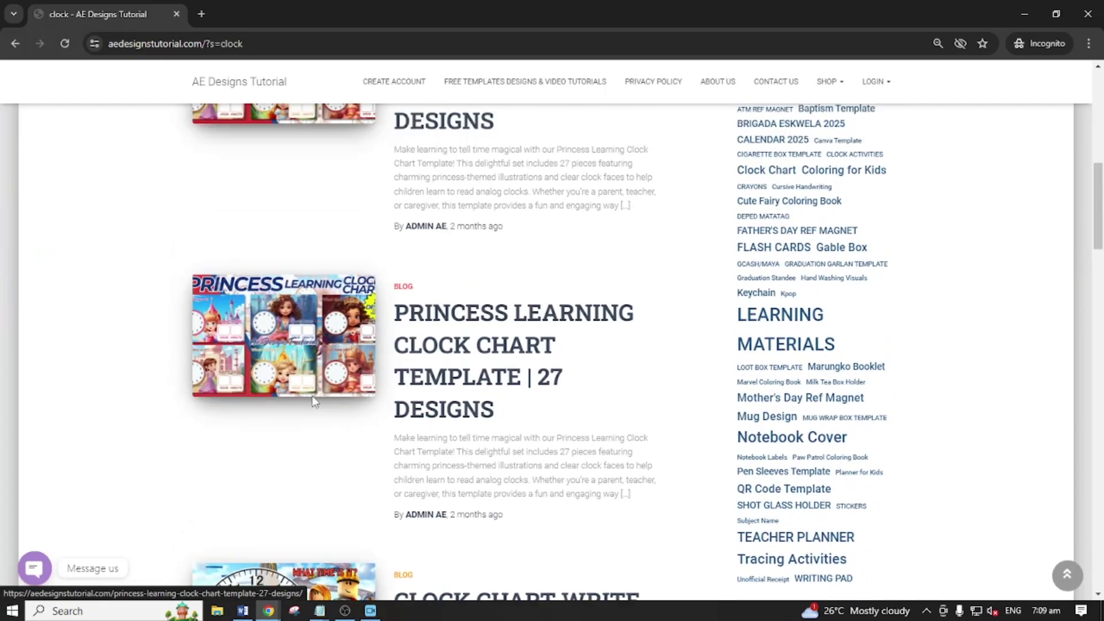
pyautogui.scroll(5, 926, 254)
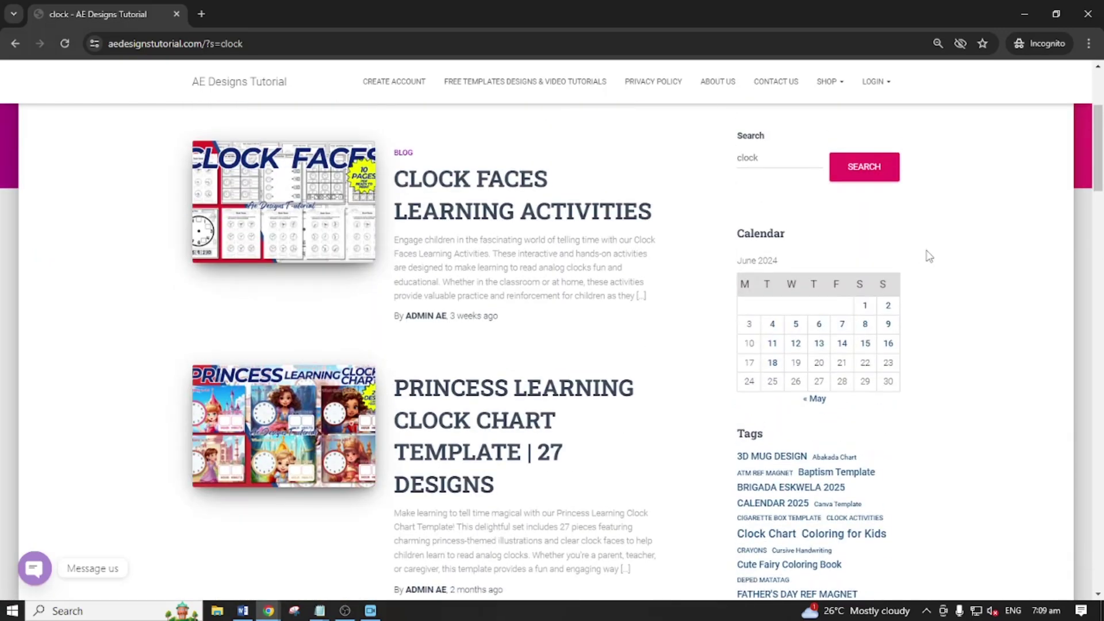
pyautogui.click(769, 158)
pyautogui.click(543, 82)
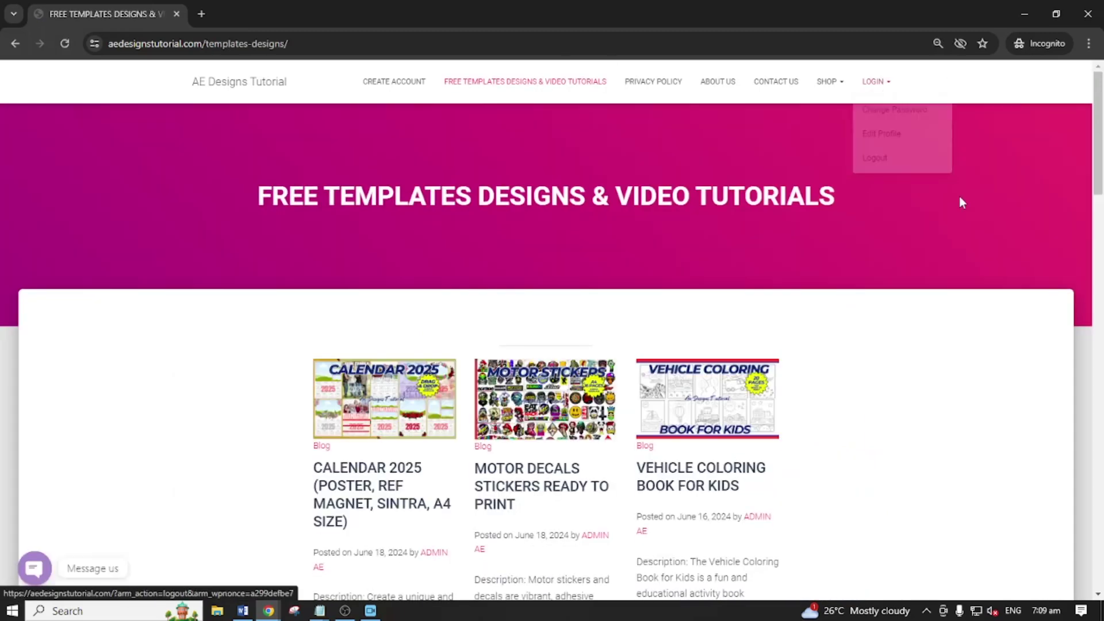